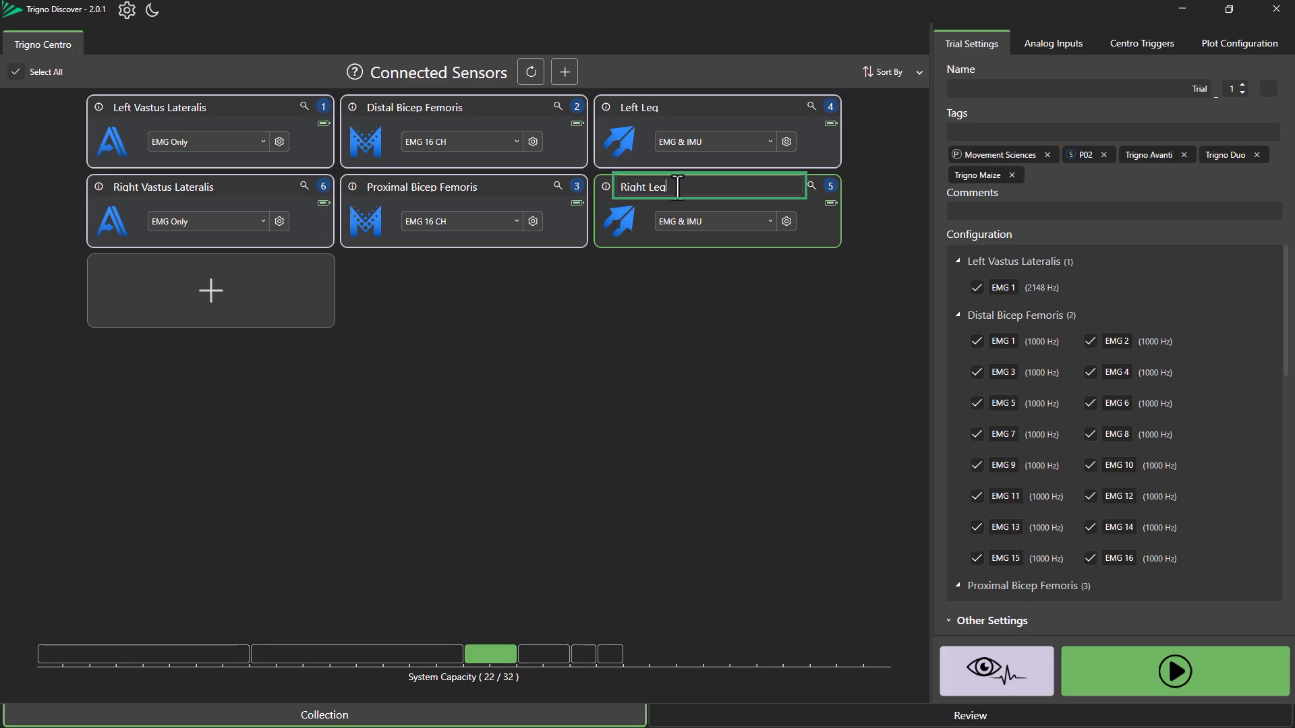
Clear the custom name of the Right Leg sensor (sensor 5)
left_click_drag(674, 187, 616, 191)
key("BackSpace")
left_click(656, 336)
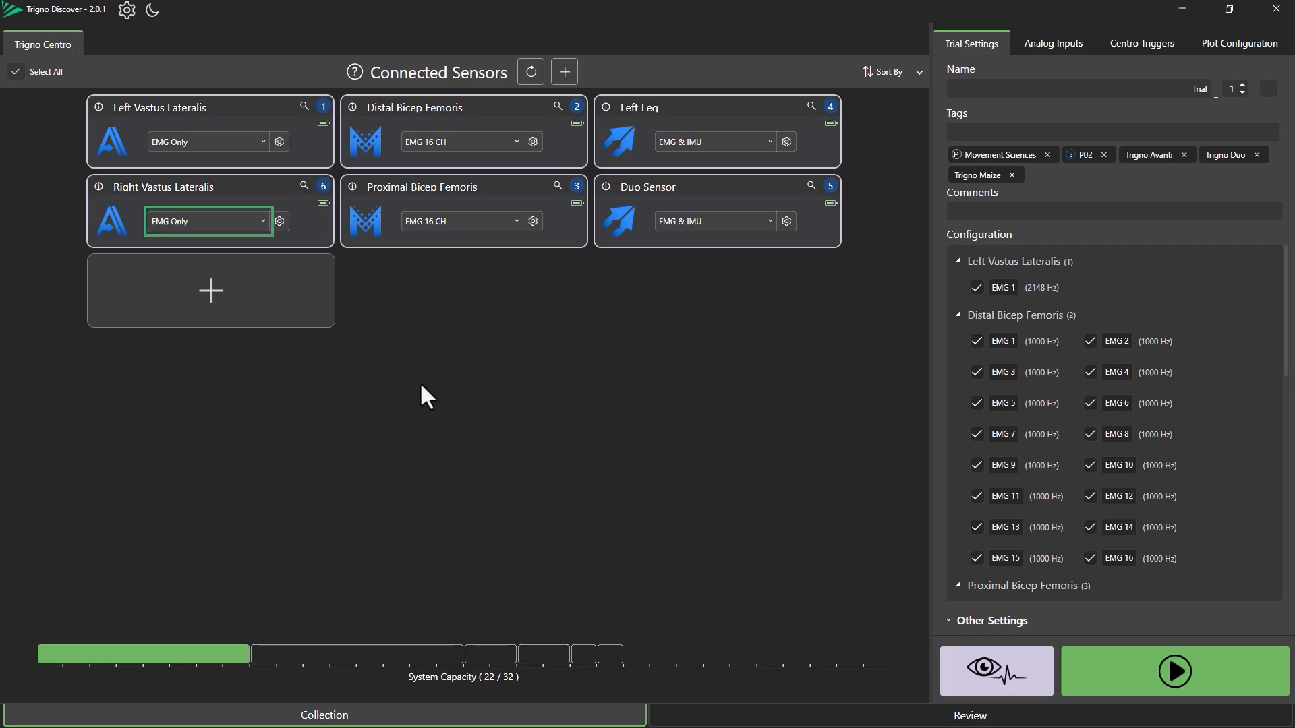
Configure the Right Vastus Lateralis sensor as EMG & IMU with EMG rate 1259 Hz and ACC rate 148 Hz, autocompleting remaining fields
left_click(256, 225)
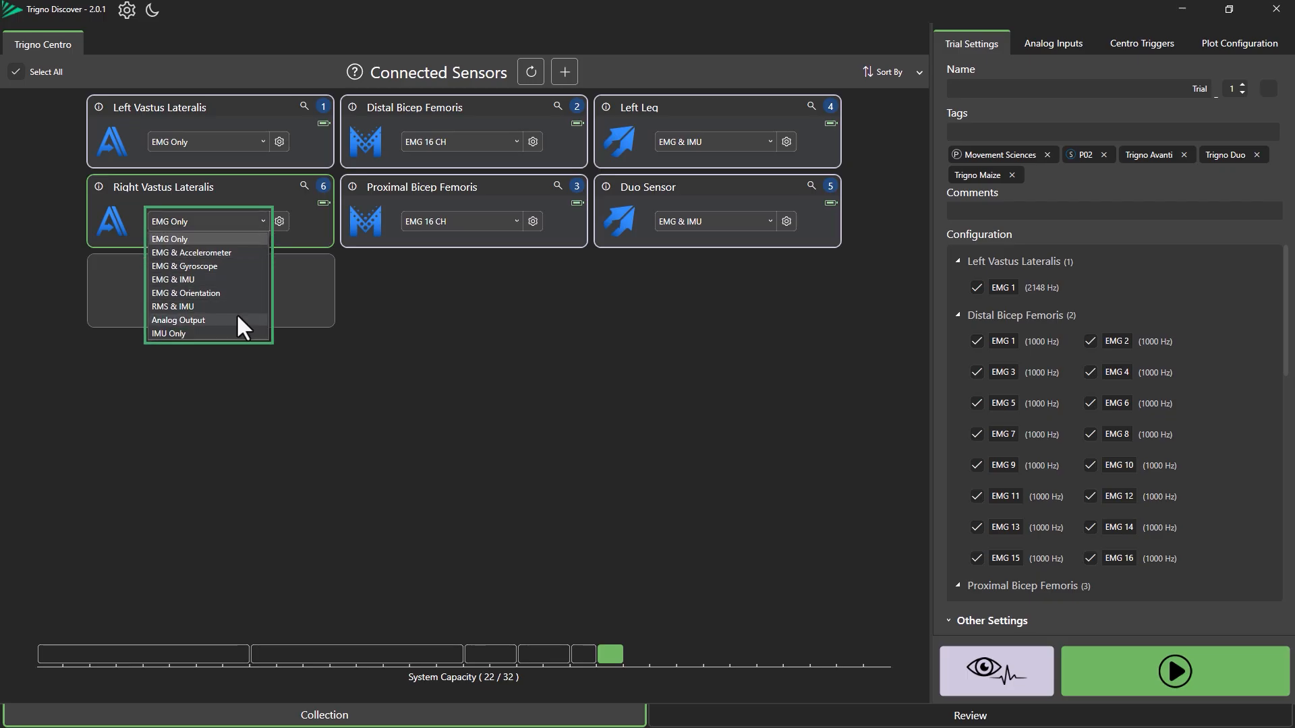
left_click(371, 300)
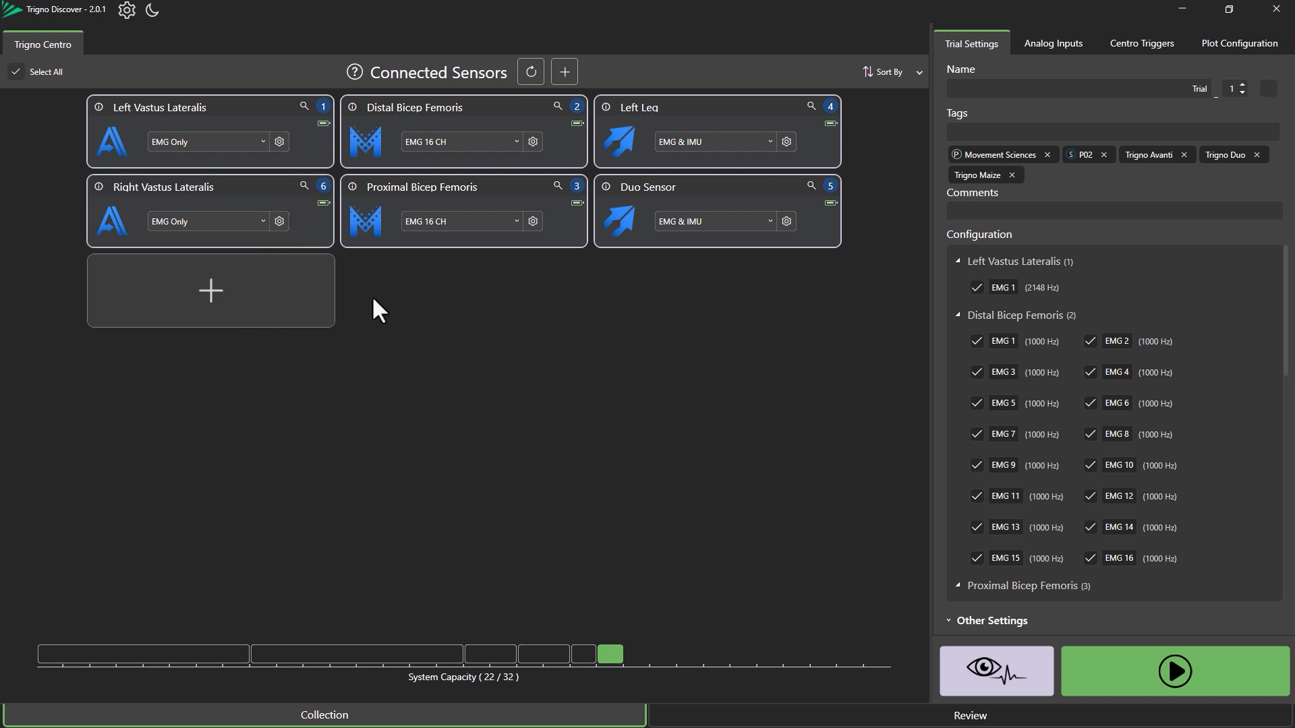
left_click(279, 222)
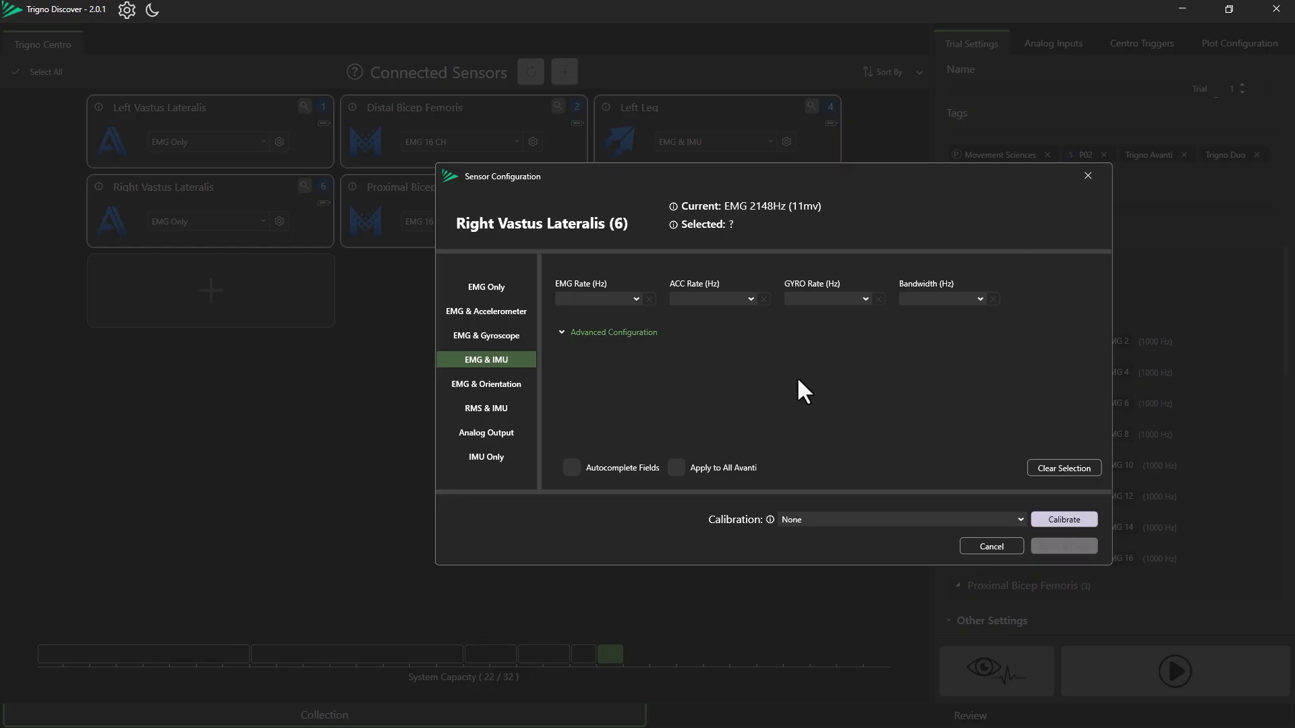
left_click(617, 298)
left_click(605, 312)
left_click(720, 299)
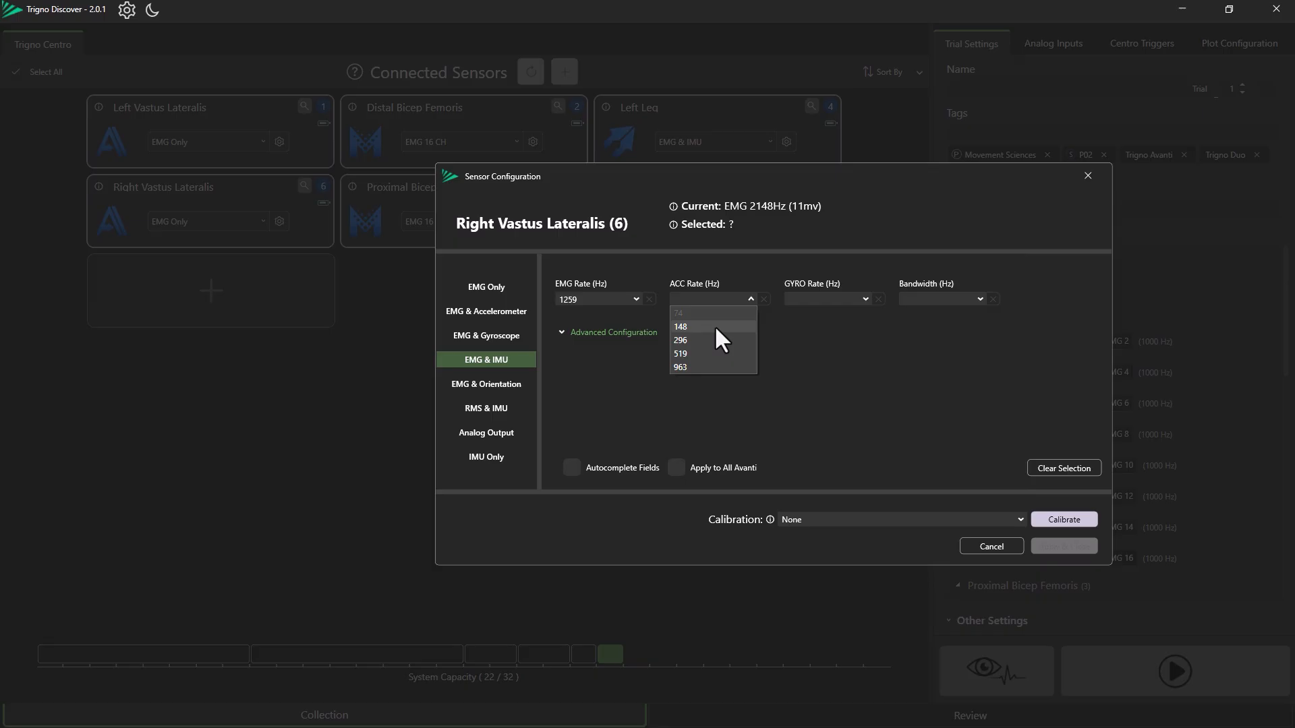
left_click(715, 327)
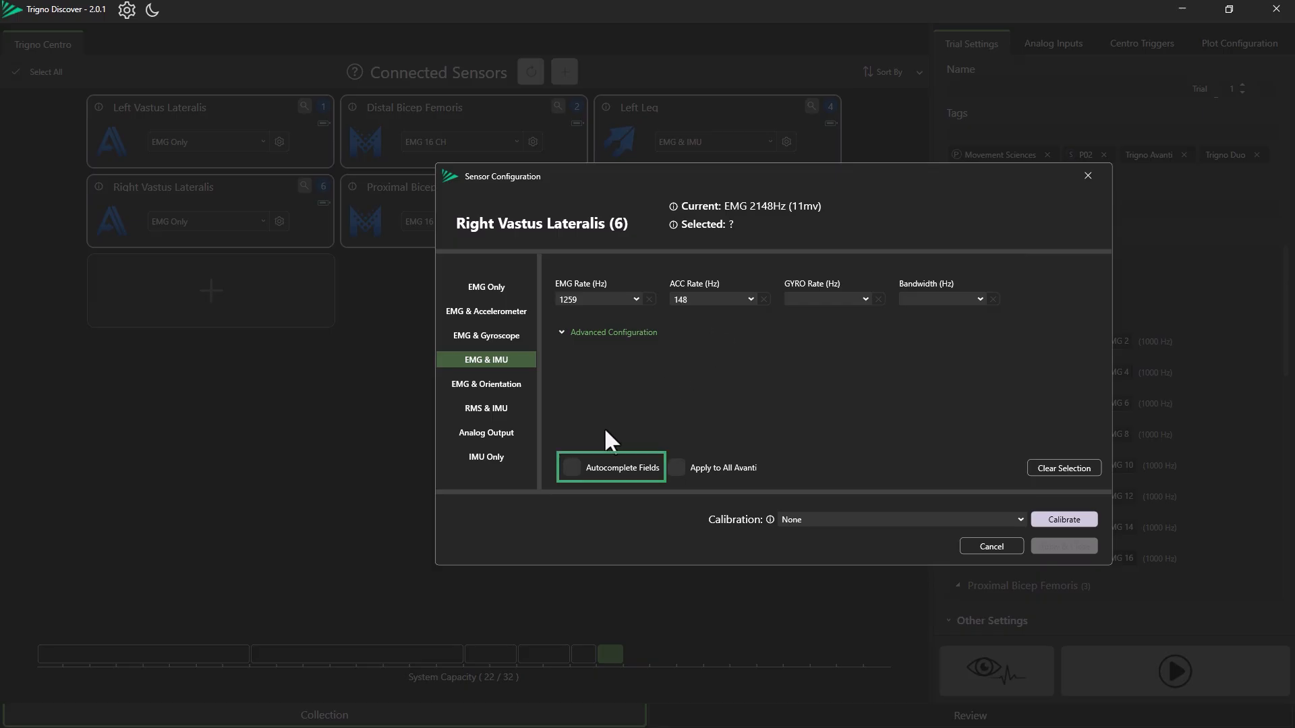
left_click(572, 468)
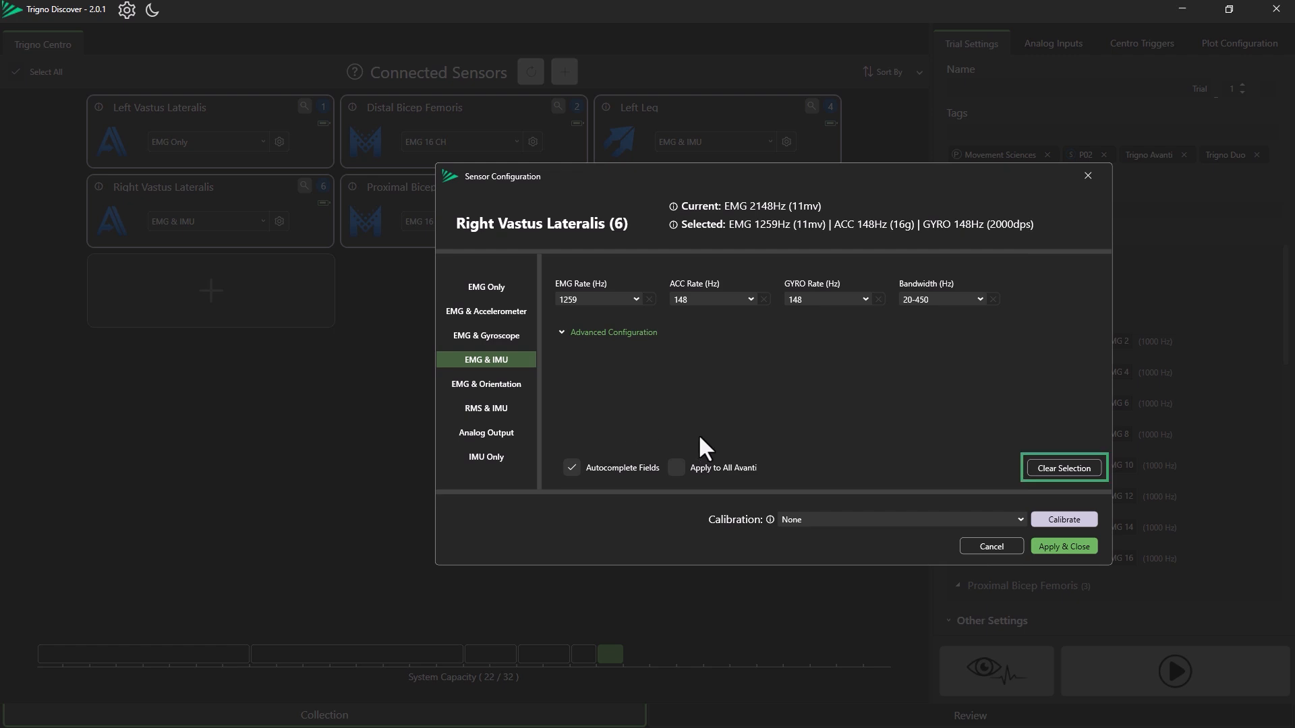
left_click(1054, 470)
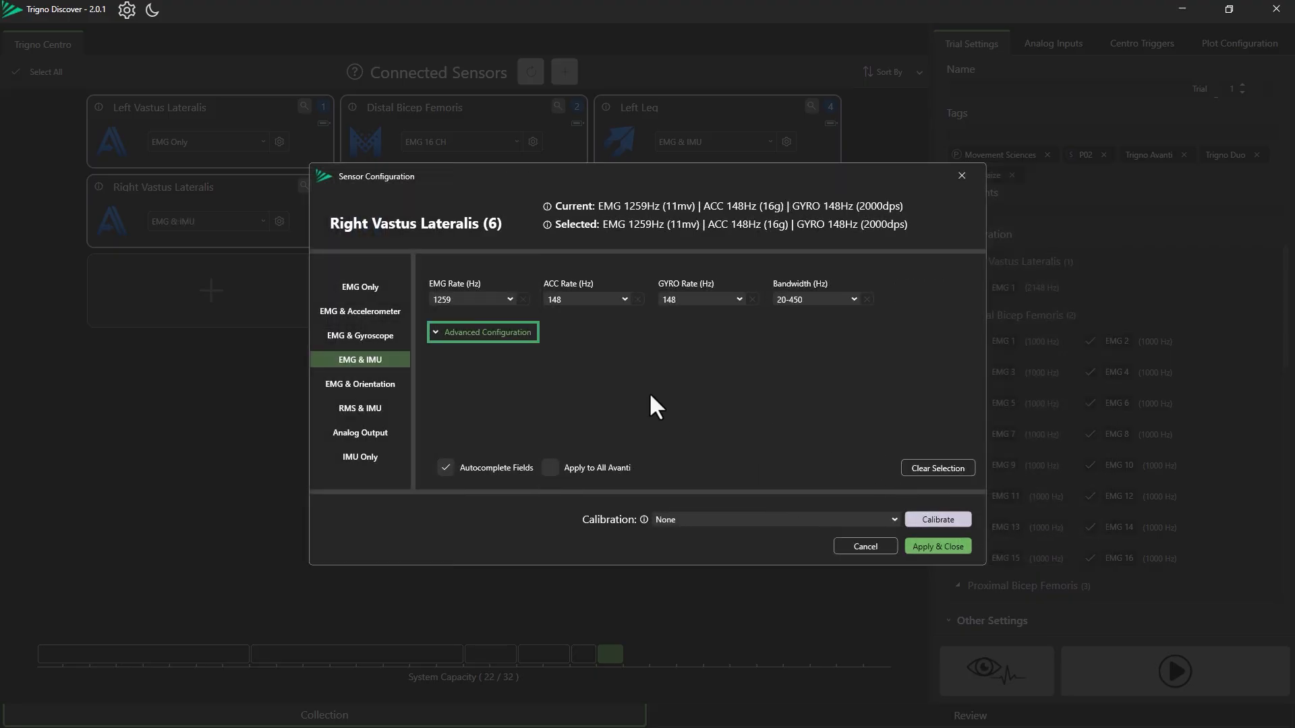
Apply this sensor configuration to all Avanti sensors and close the configuration dialog
left_click(435, 331)
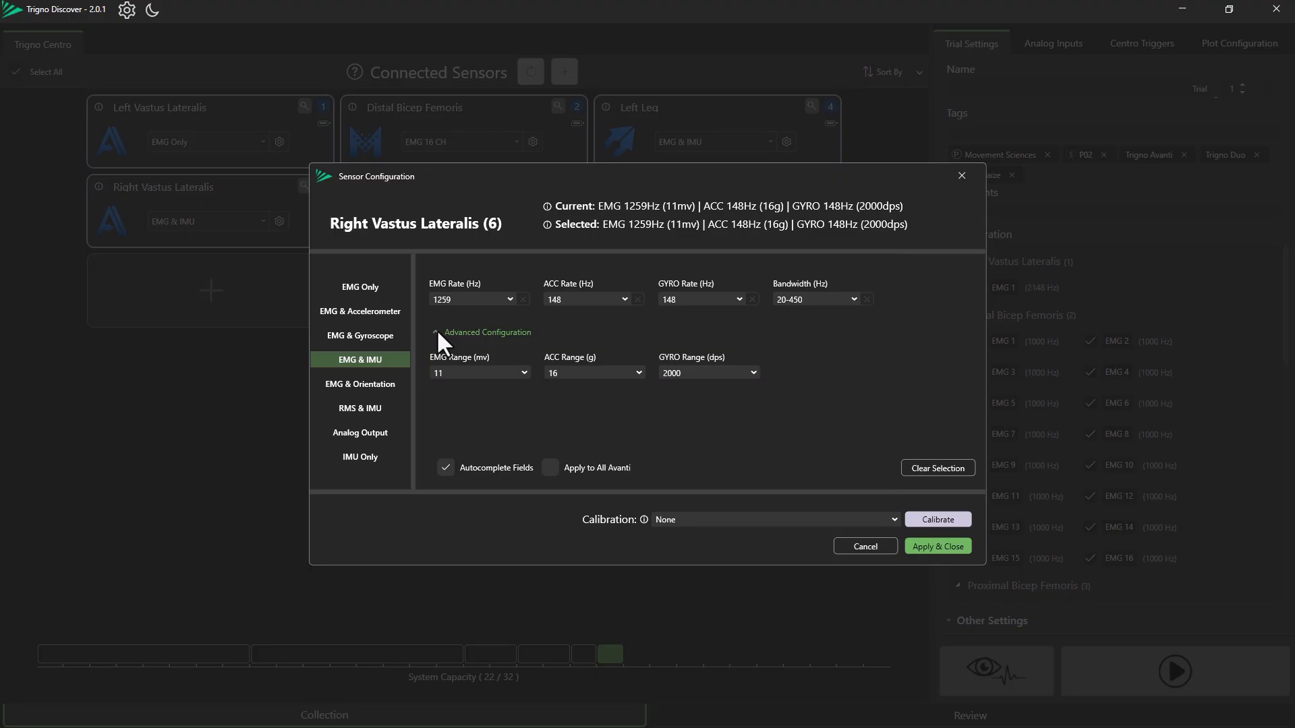
left_click(436, 330)
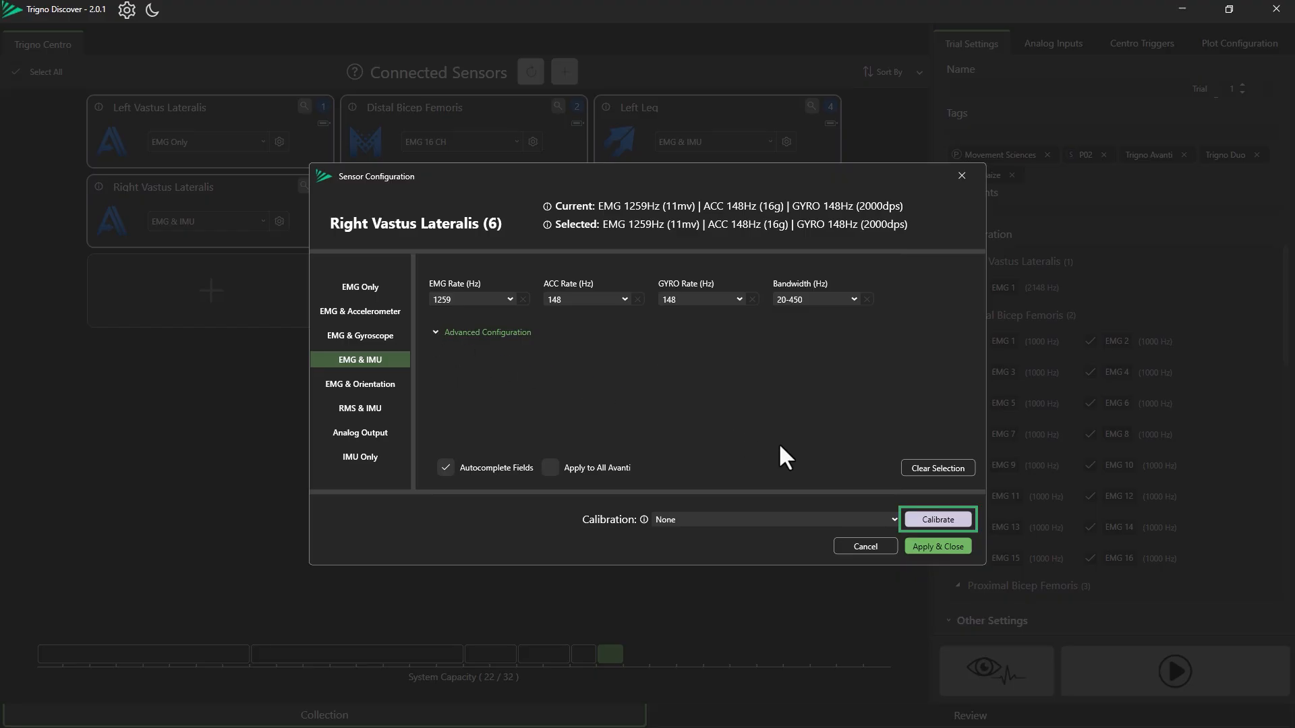
left_click(953, 524)
left_click(947, 547)
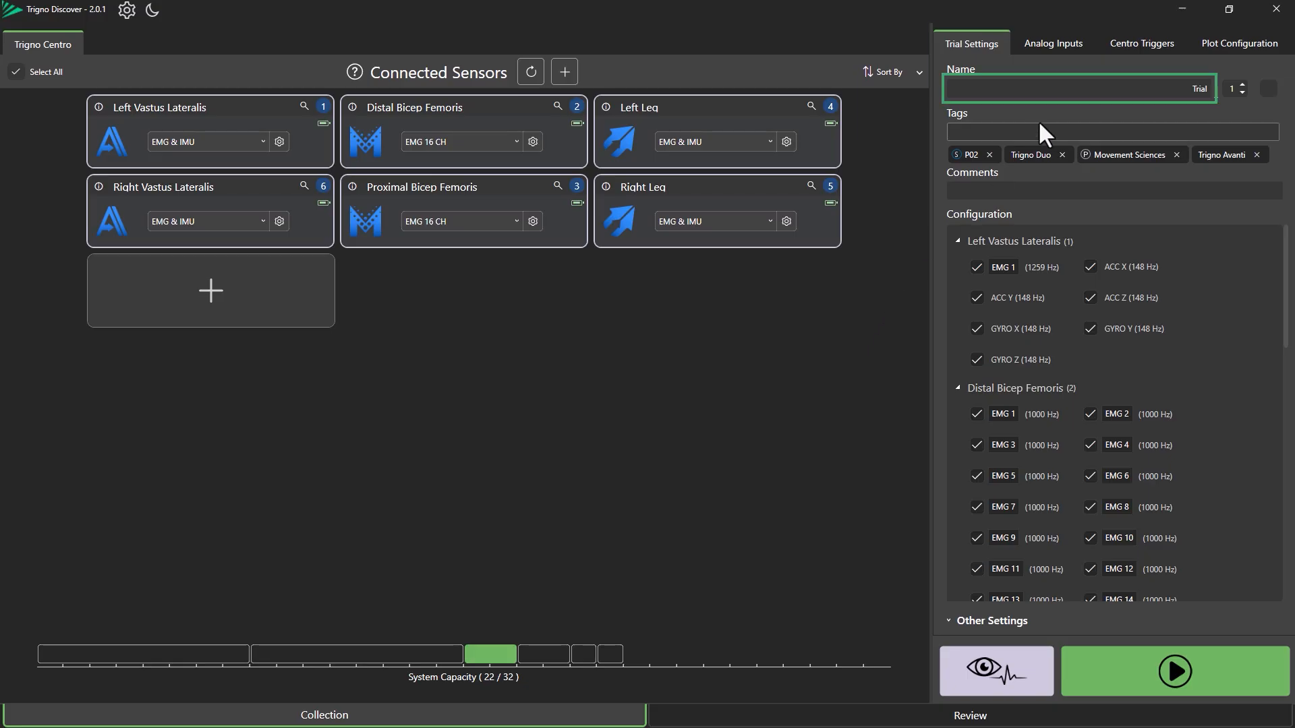
Enable the option beside the trial number and add the Trigno Maize tag to the trial
left_click(1106, 84)
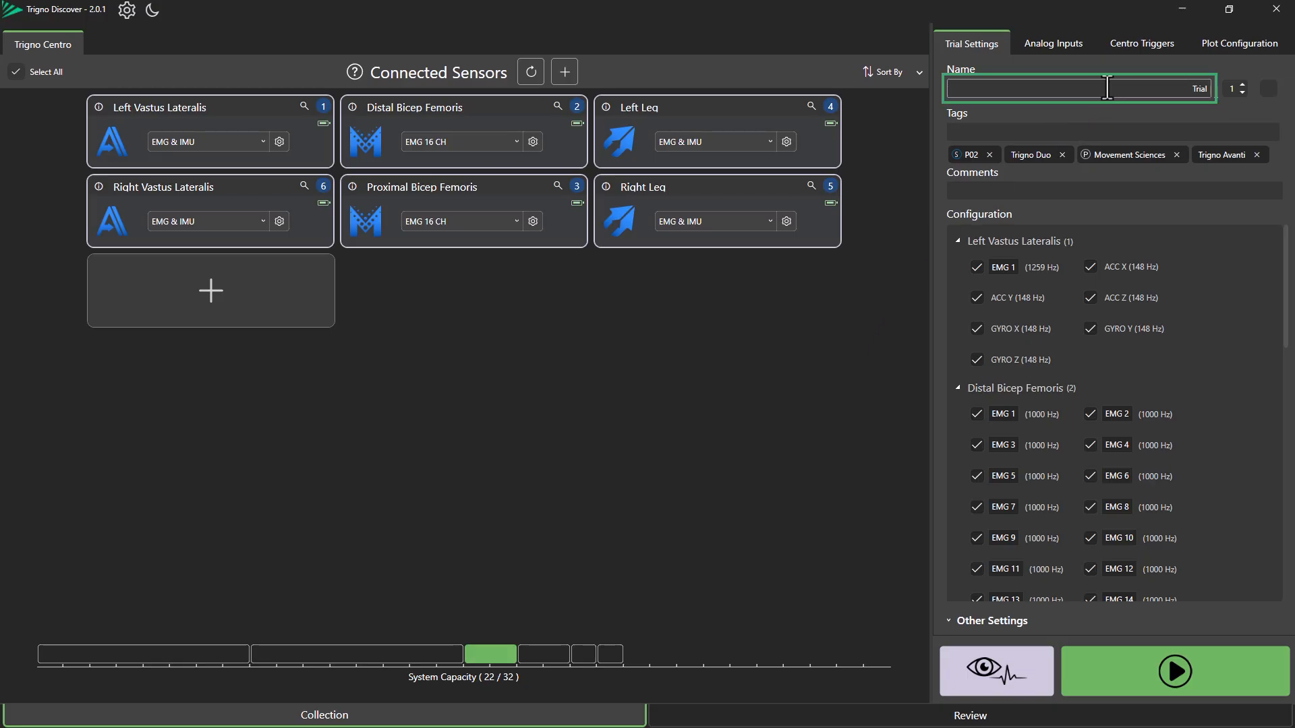
left_click(1268, 89)
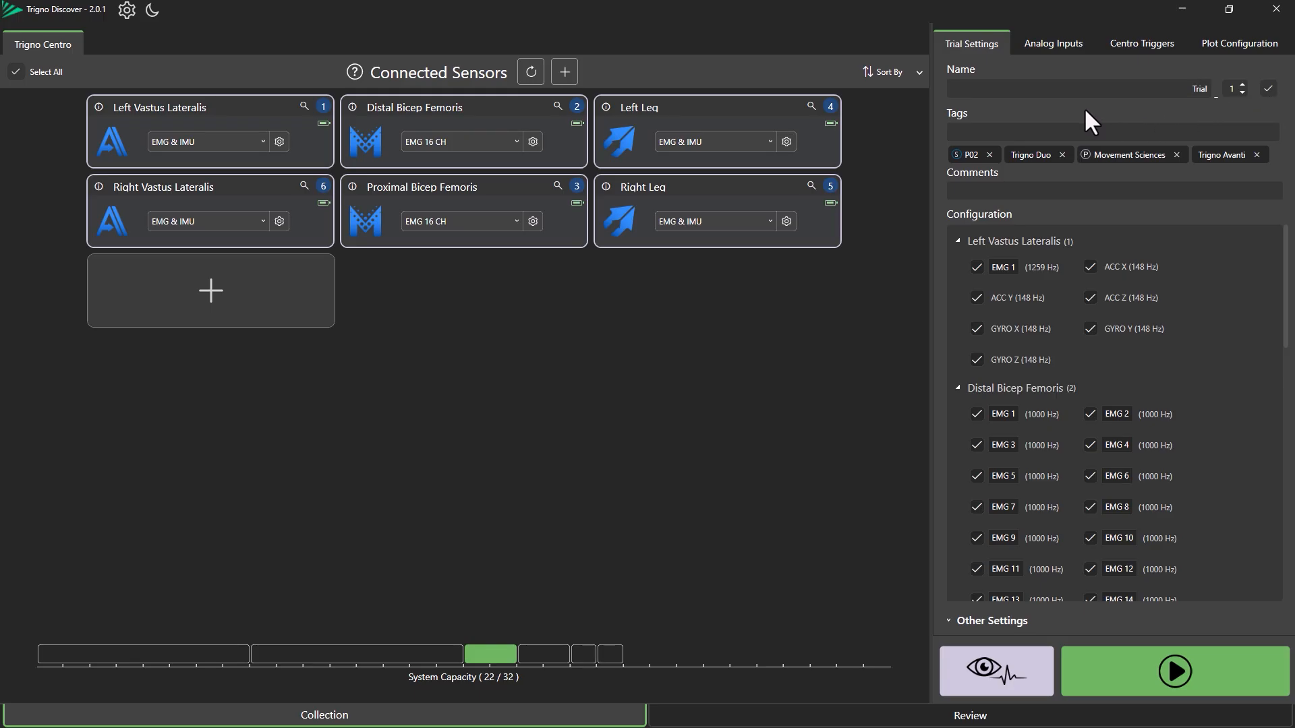
left_click(1058, 133)
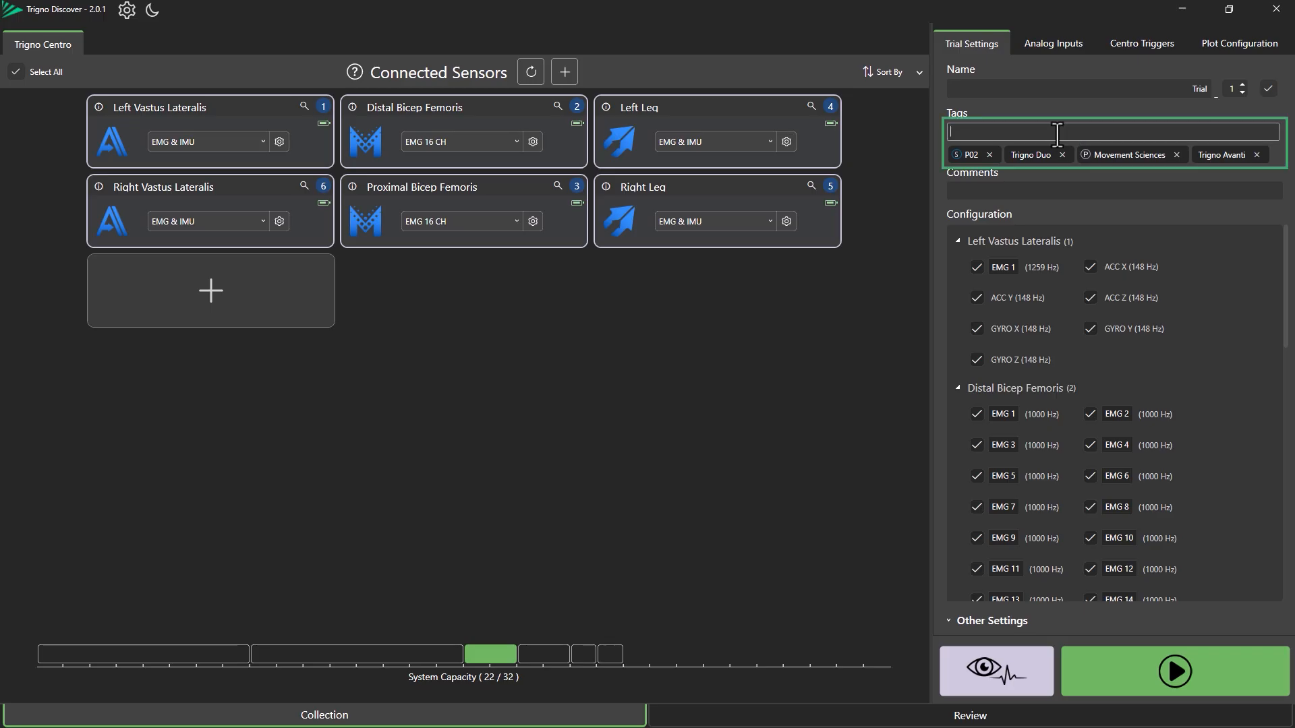
type("Maize")
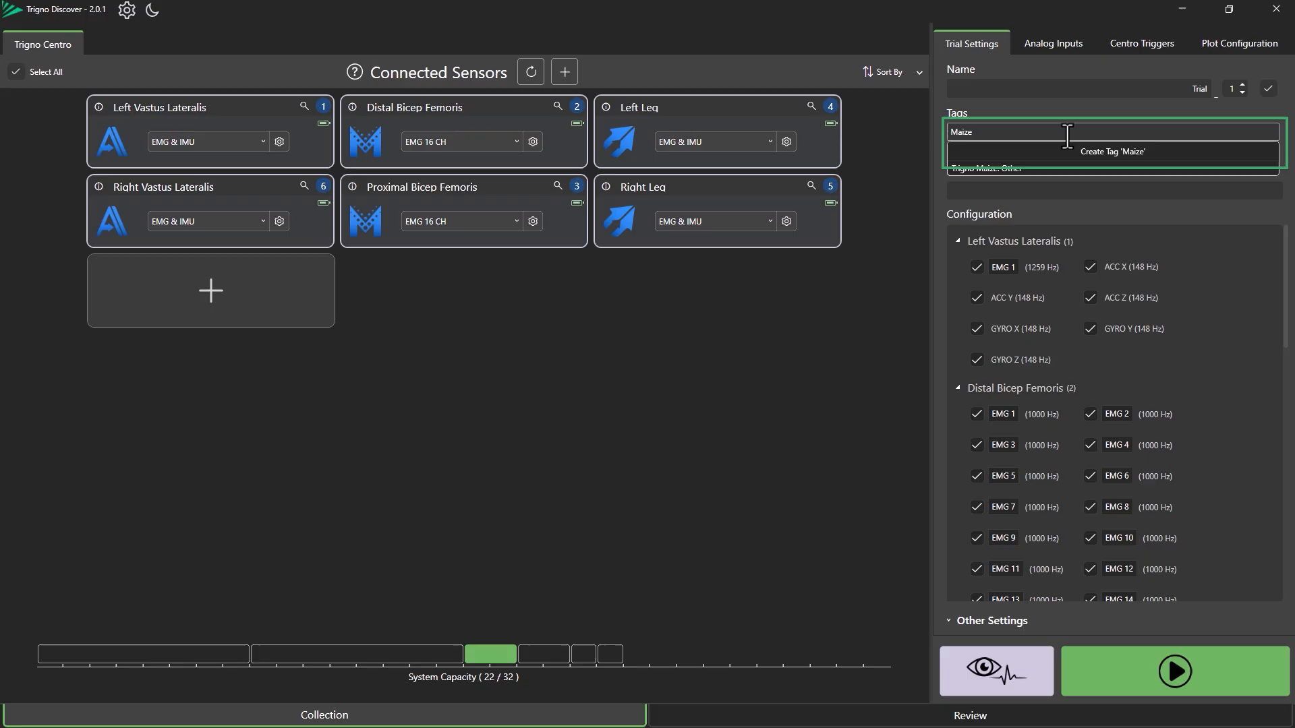
left_click(1037, 172)
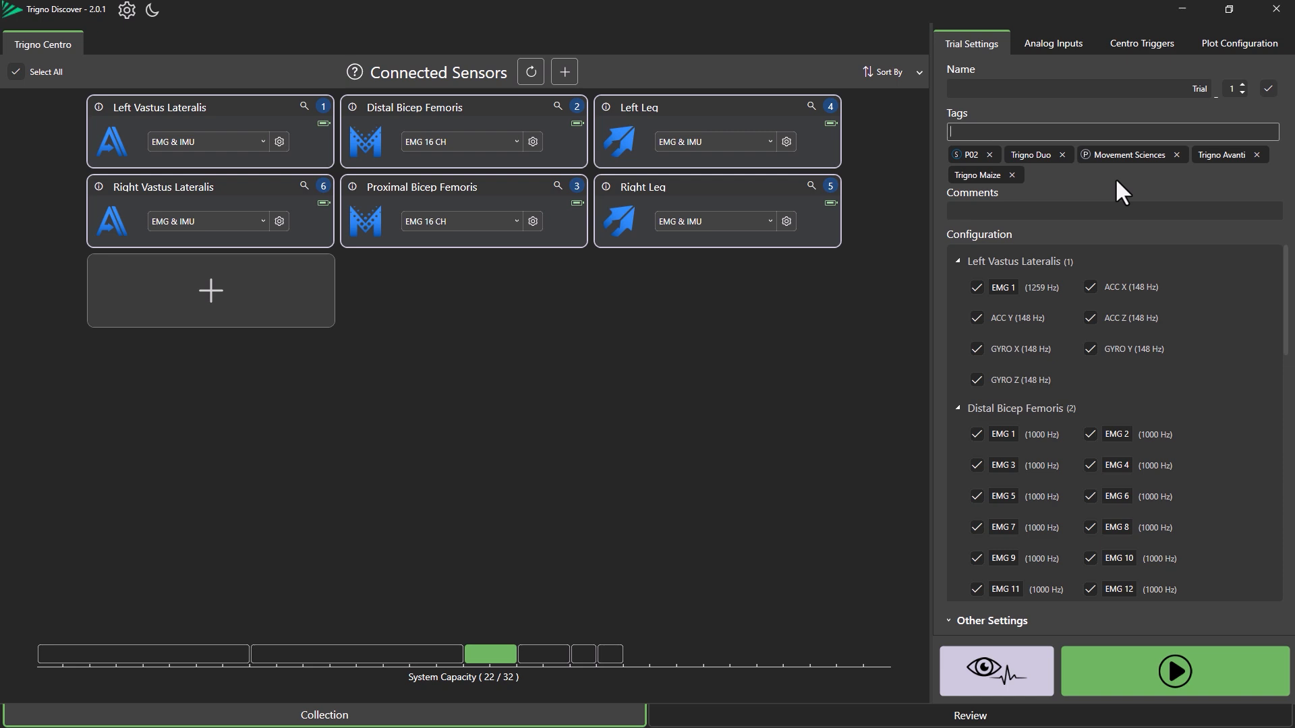
left_click(1102, 210)
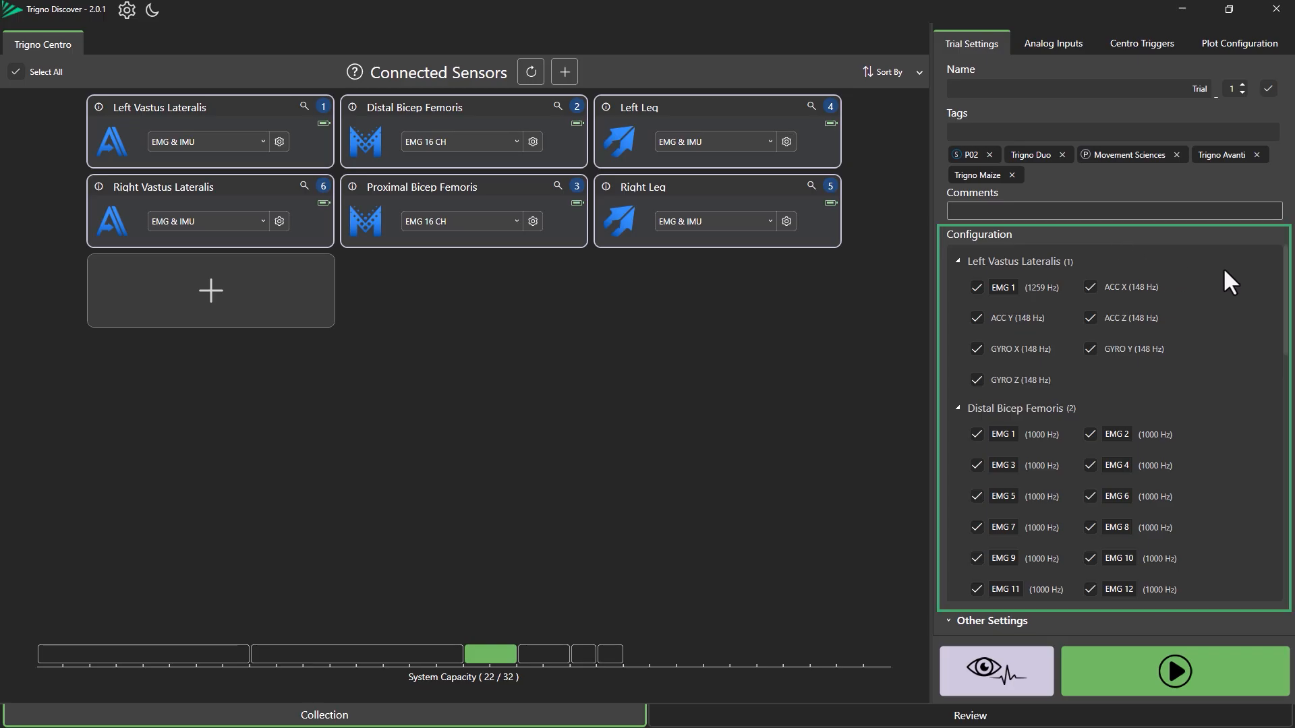
scroll(1218, 273, "down", 5)
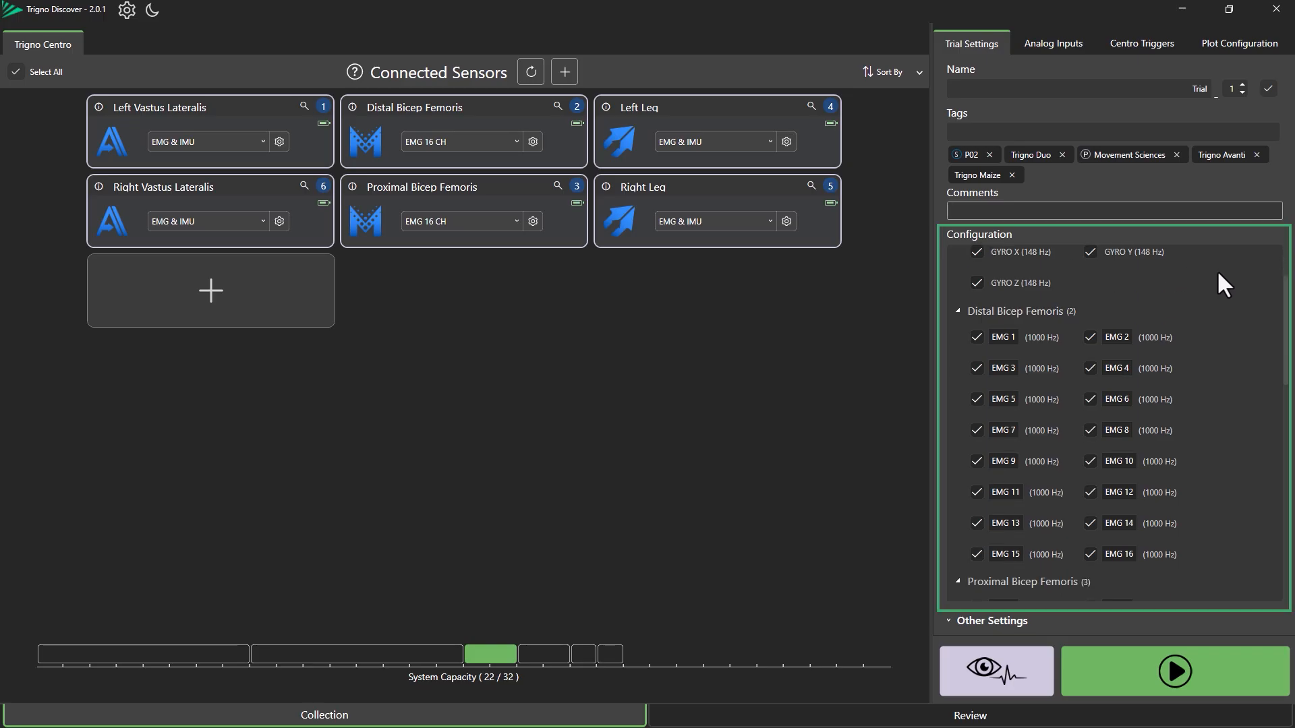
scroll(1218, 273, "down", 10)
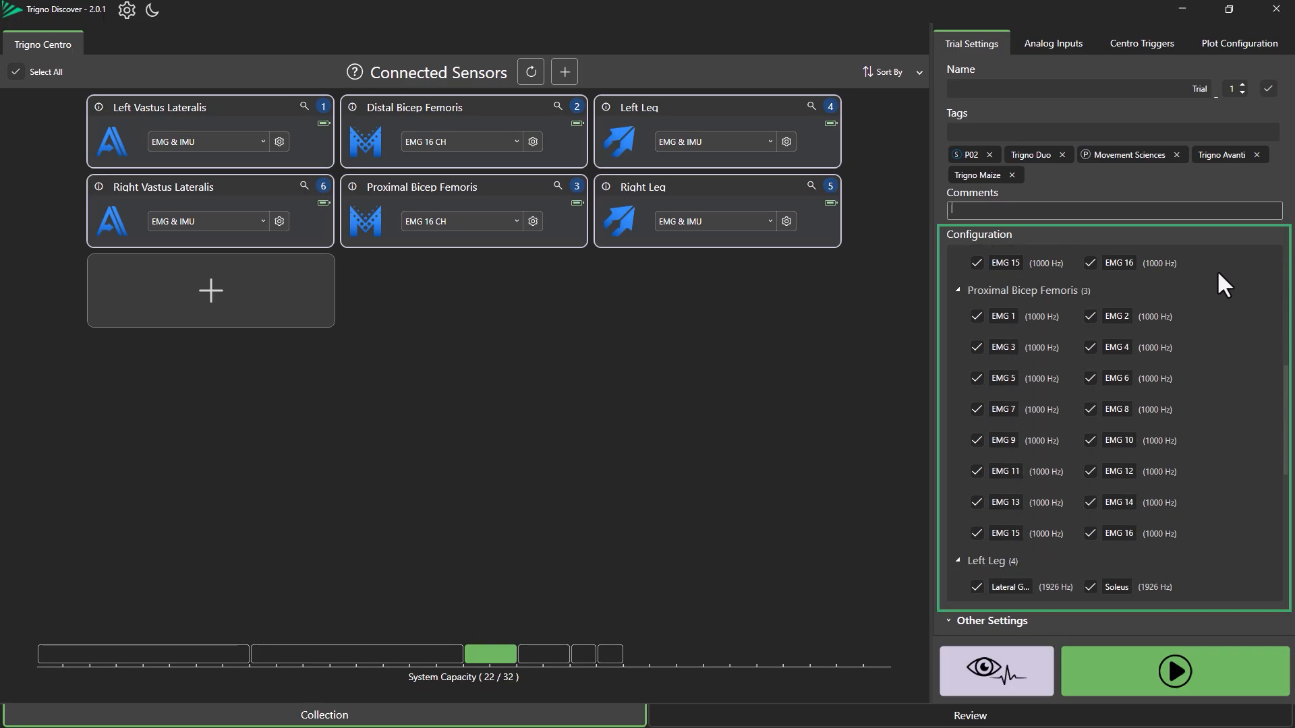
scroll(1218, 273, "down", 1)
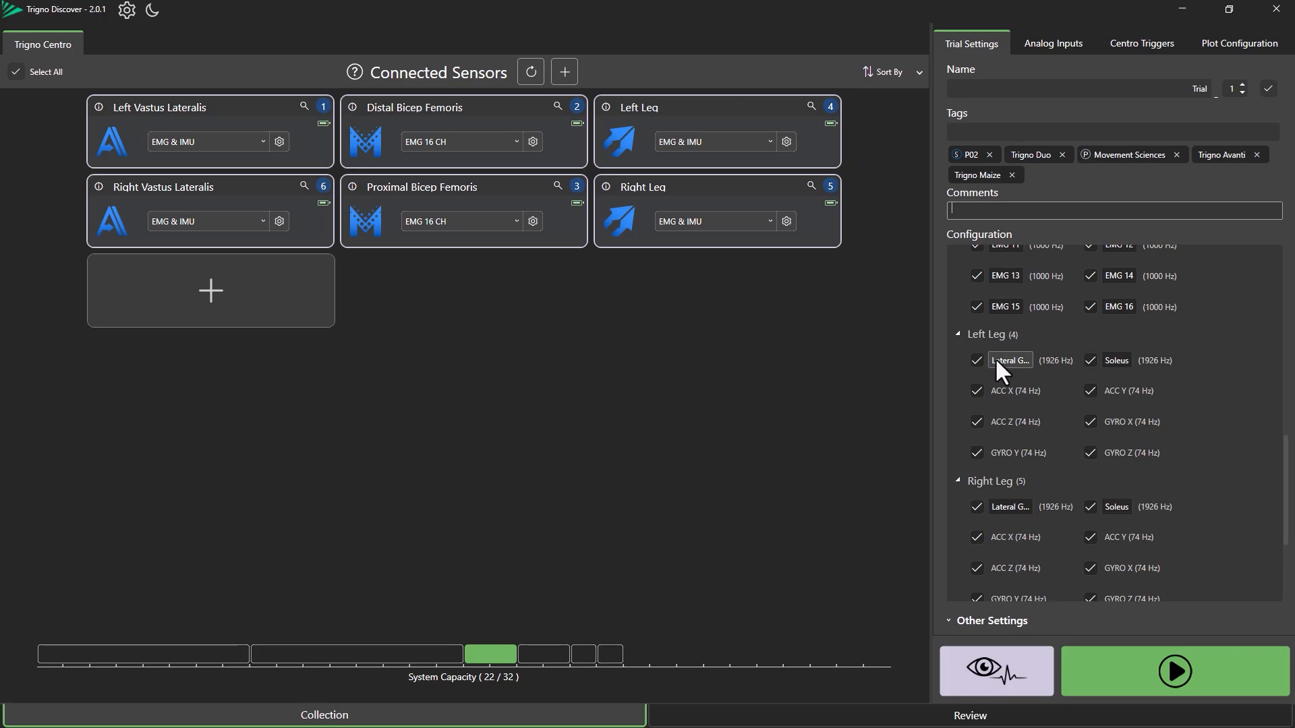
left_click(976, 360)
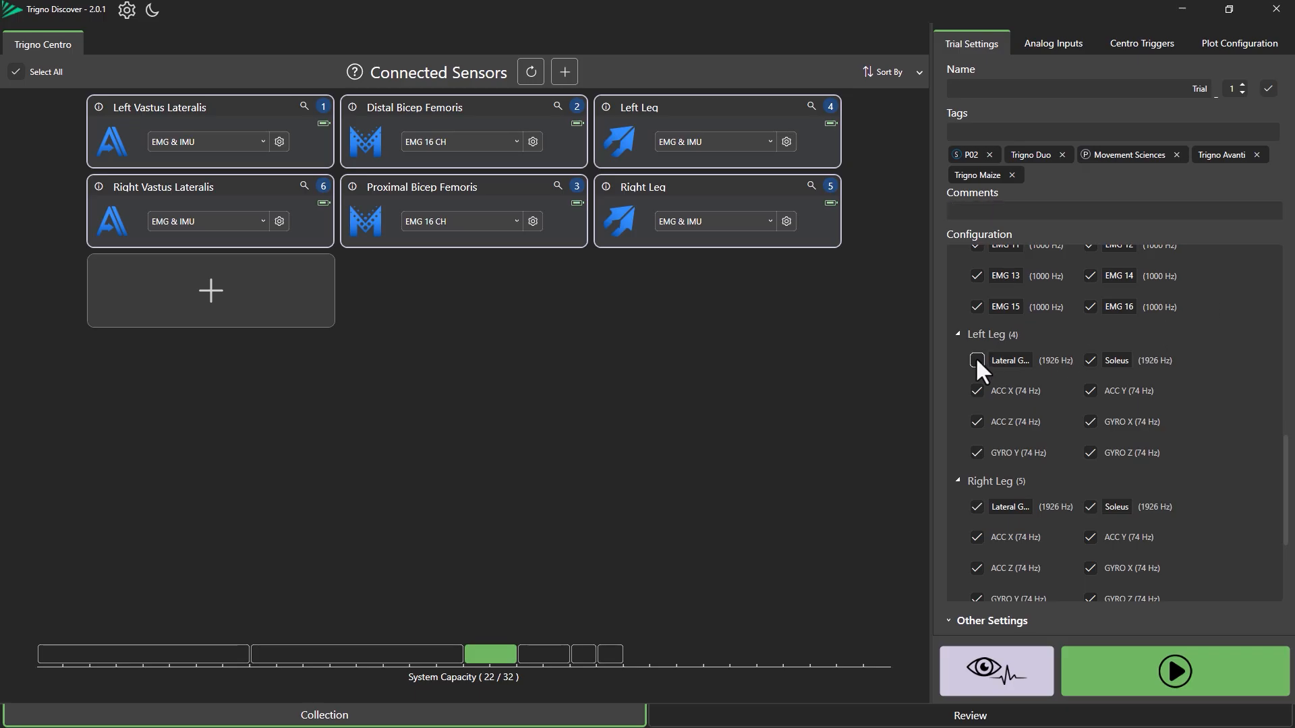
left_click(1088, 360)
Confirm the Left Leg Lateral Gastr channel label and expand Other Settings for timed collection and delayed start
double_click(1022, 362)
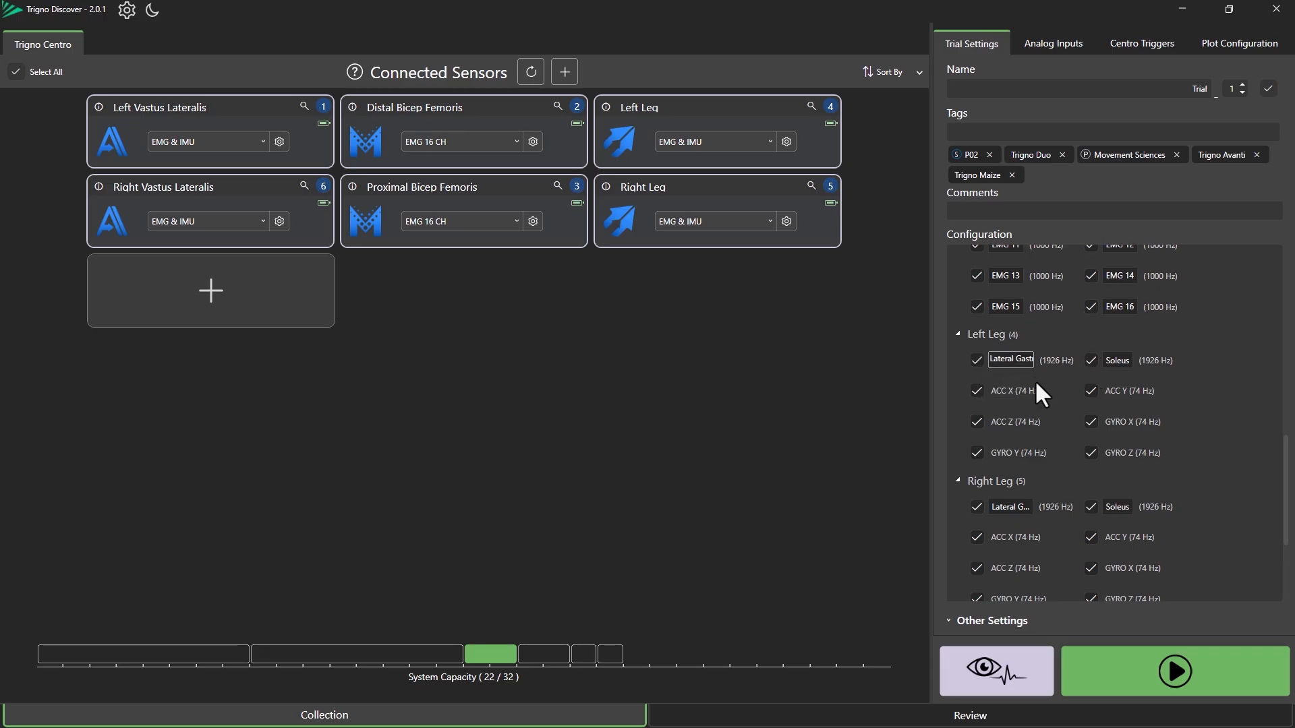
key("Return")
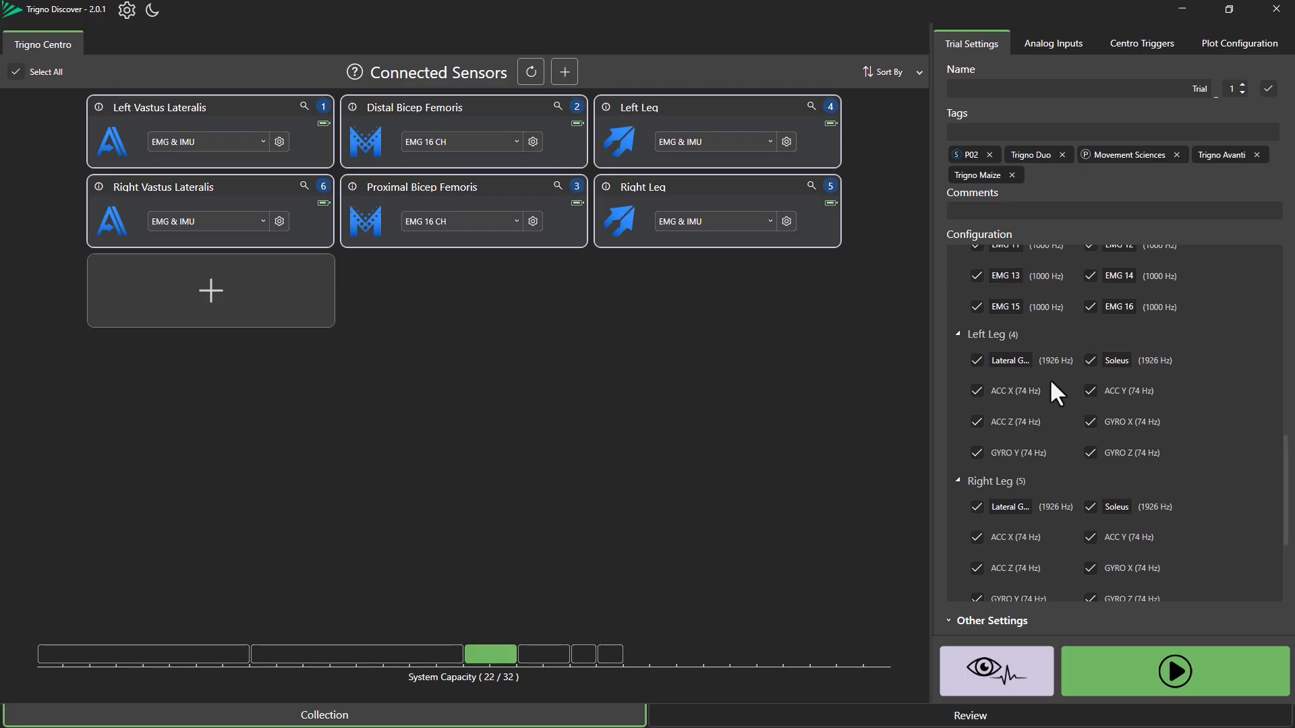
scroll(1050, 379, "down", 3)
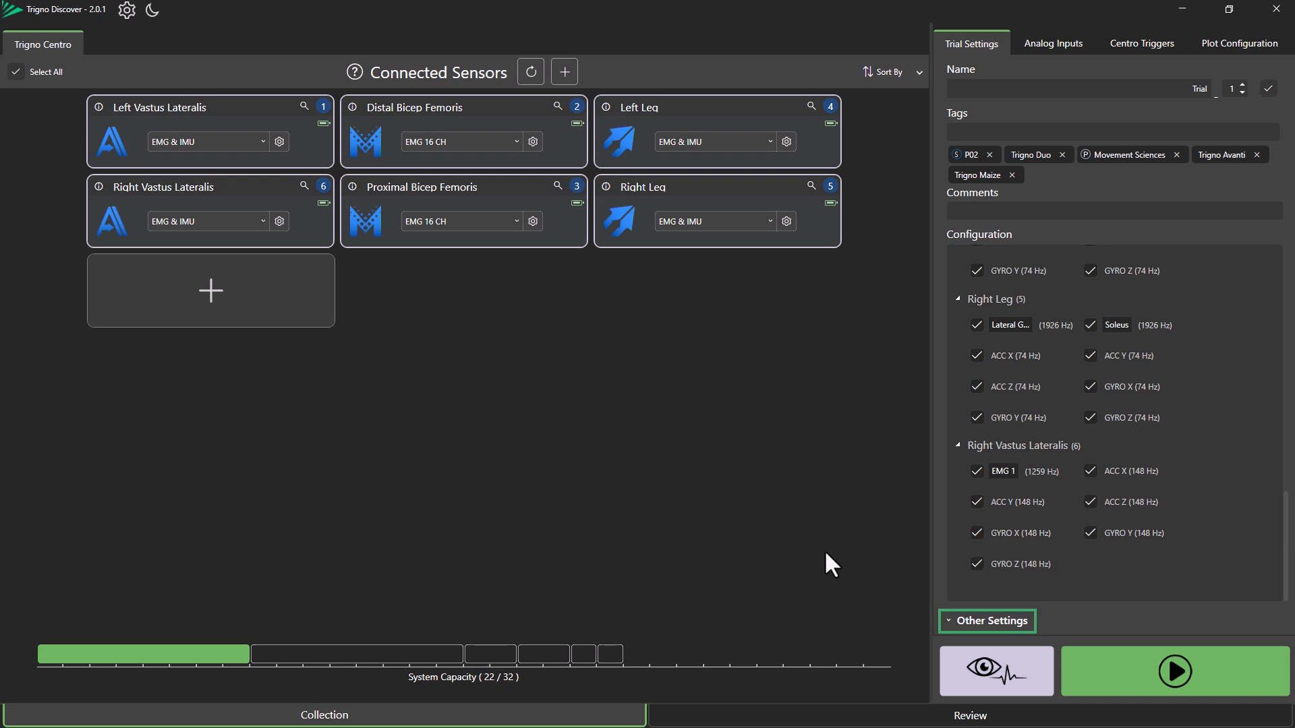
left_click(948, 620)
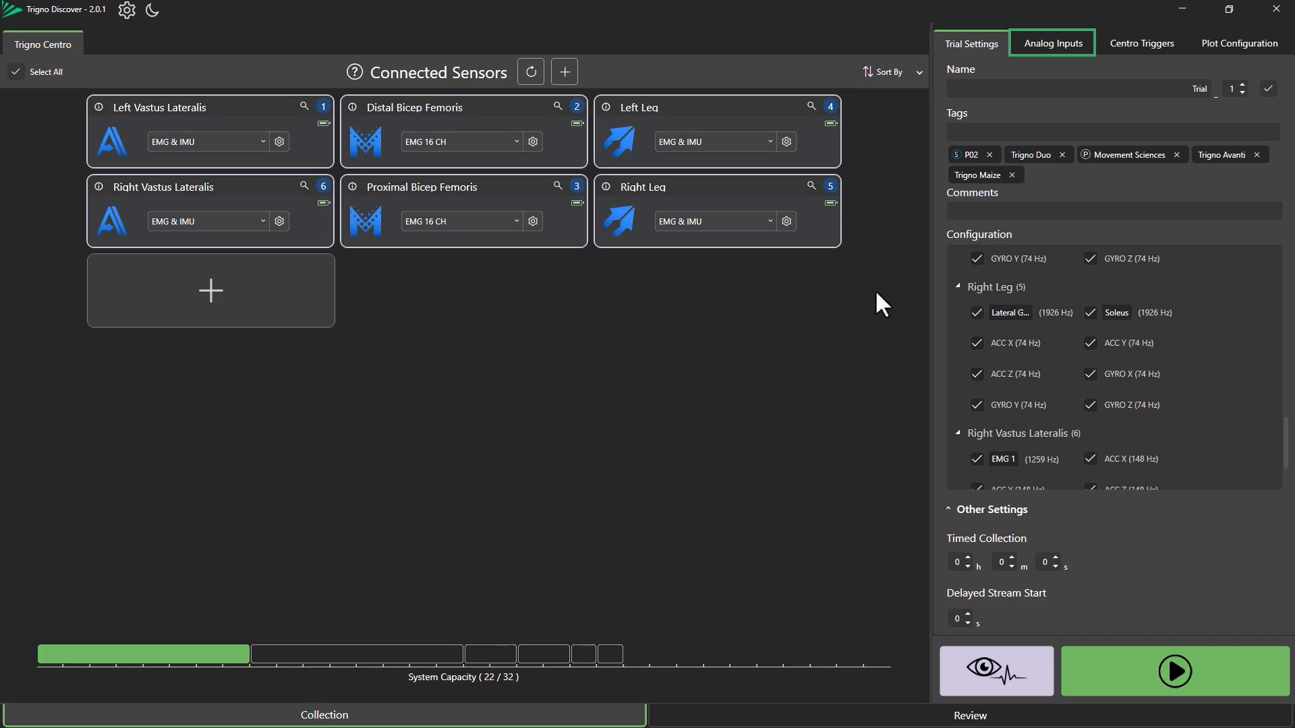
Switch to analog inputs and select Channels 1-6 as the input channels
left_click(1057, 43)
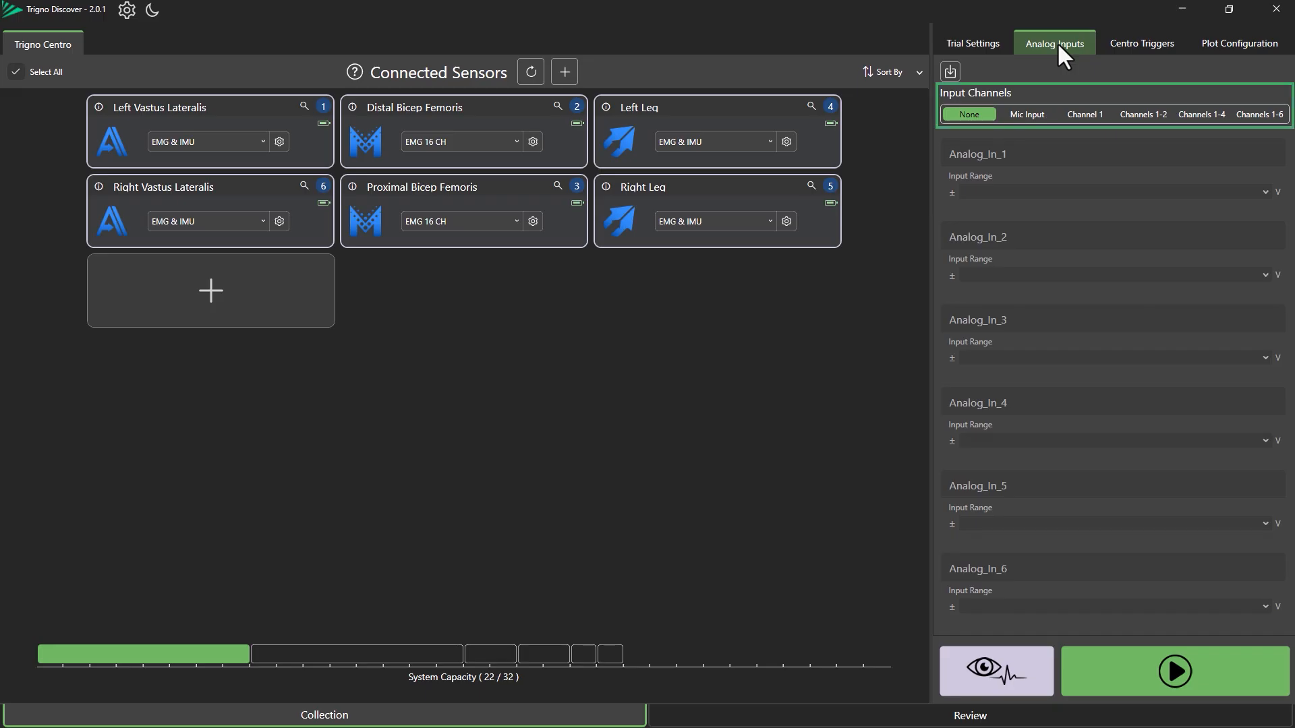
left_click(1024, 113)
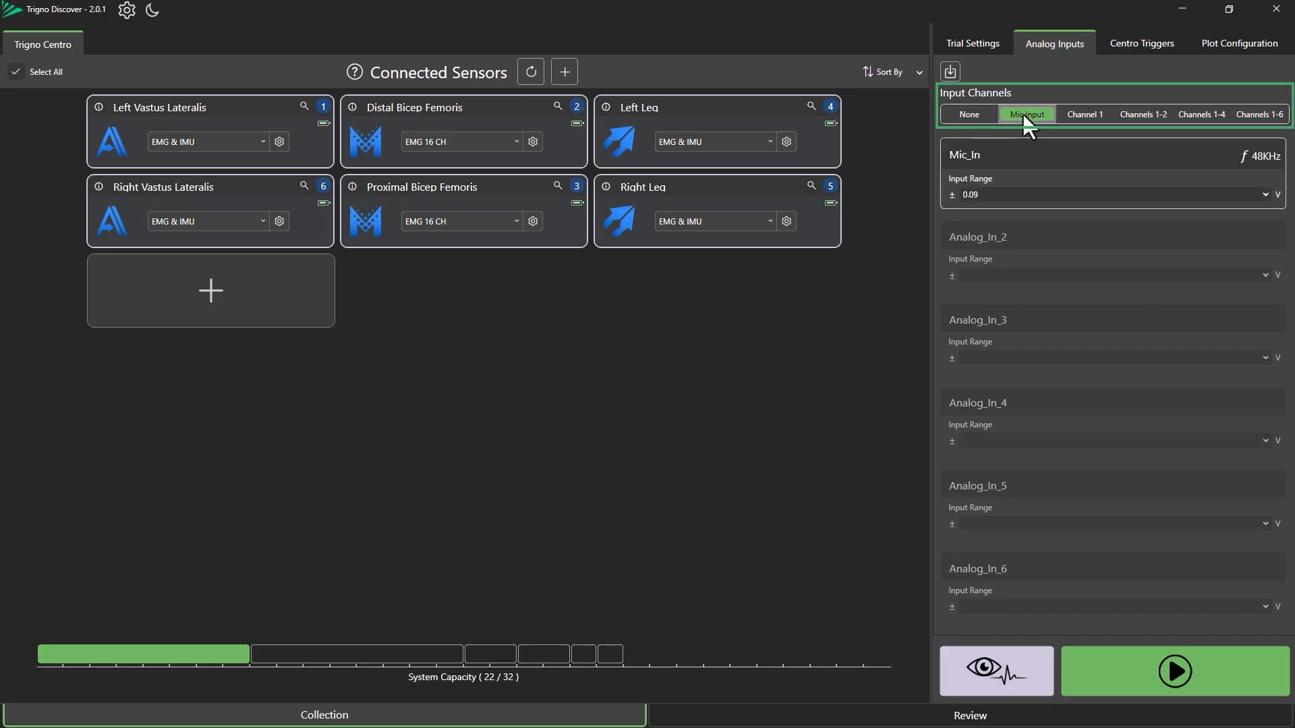
left_click(1078, 114)
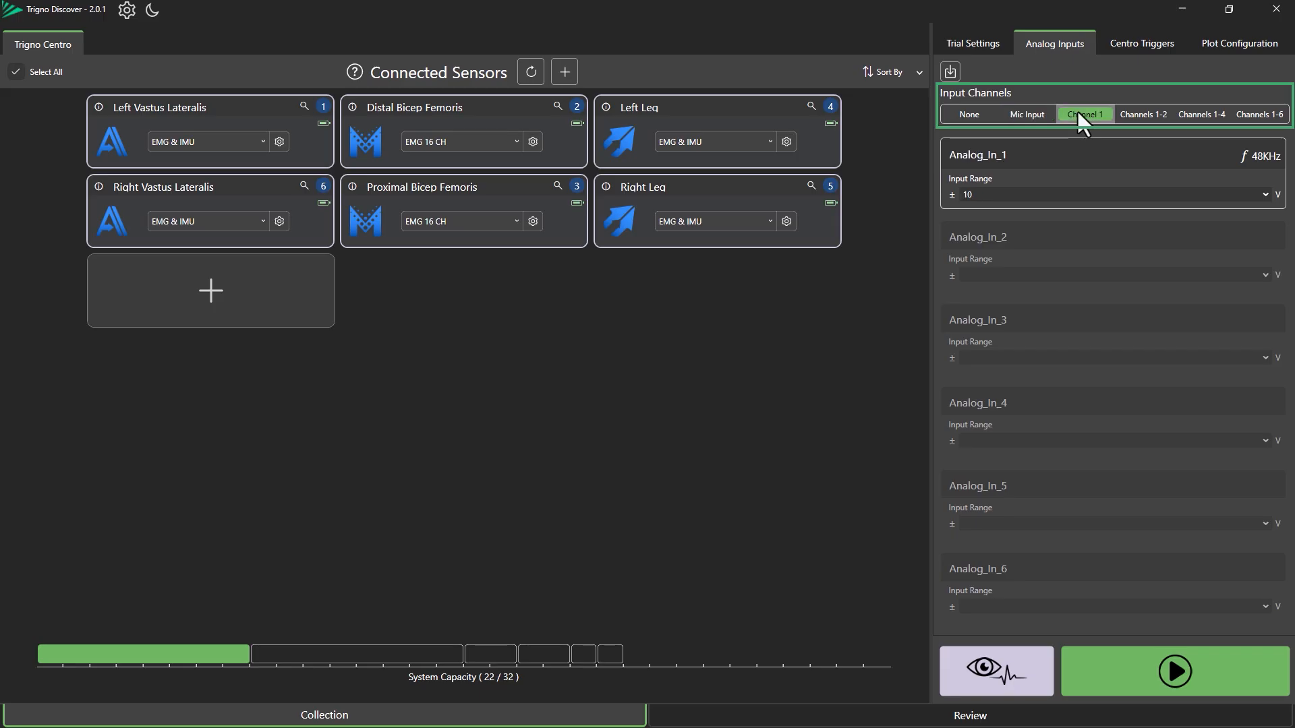
left_click(1144, 111)
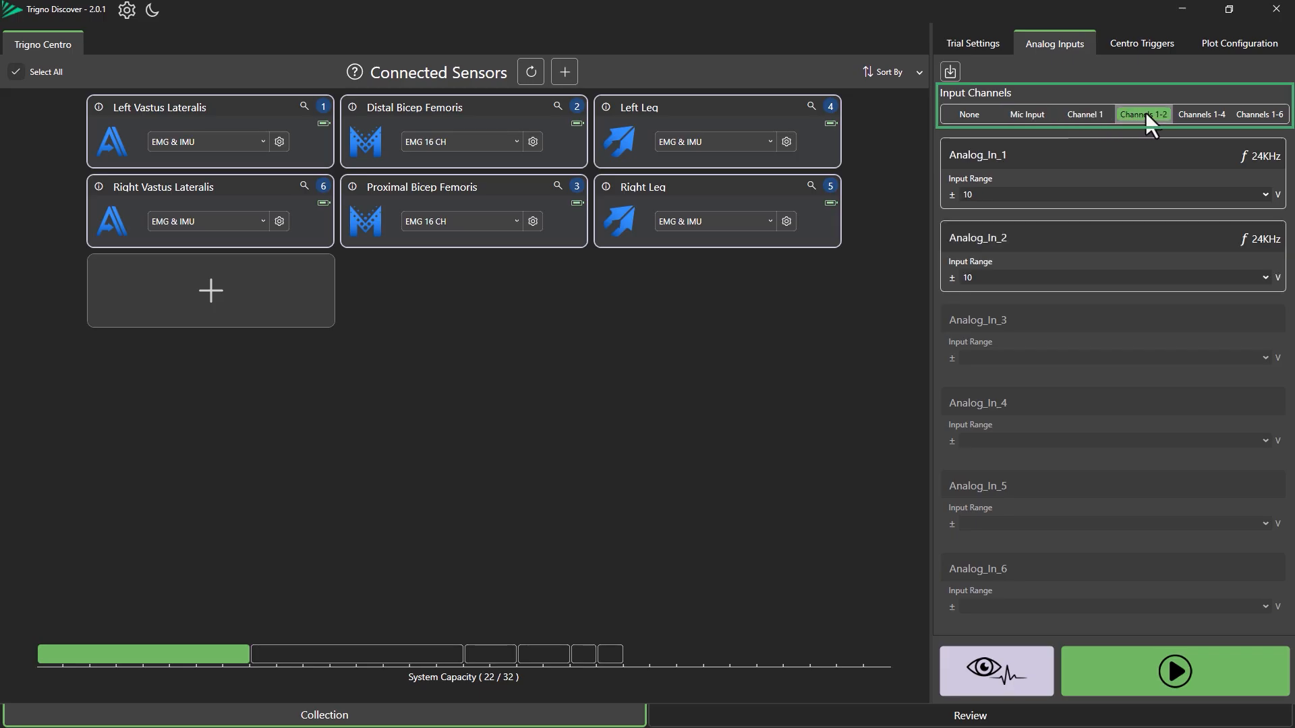
left_click(1252, 114)
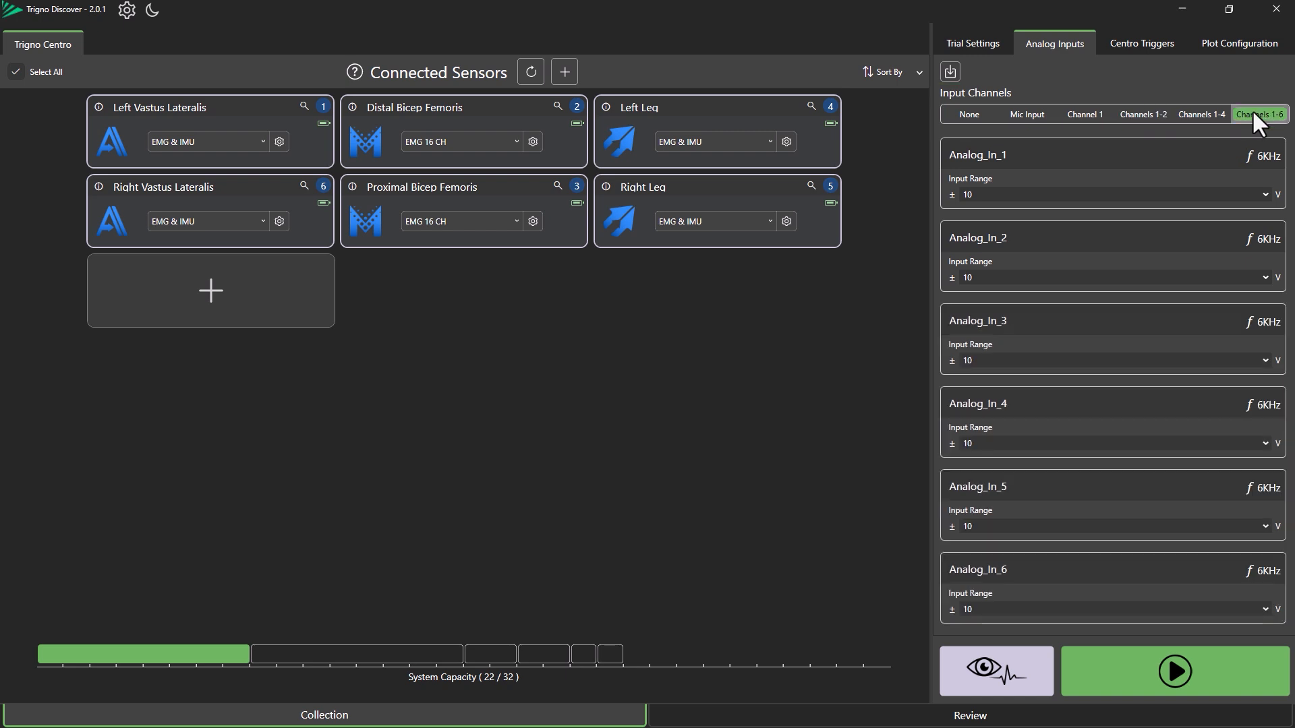
Set Analog_In_1 input range to ±1 V and Analog_In_2 input range to ±5 V
left_click(1201, 195)
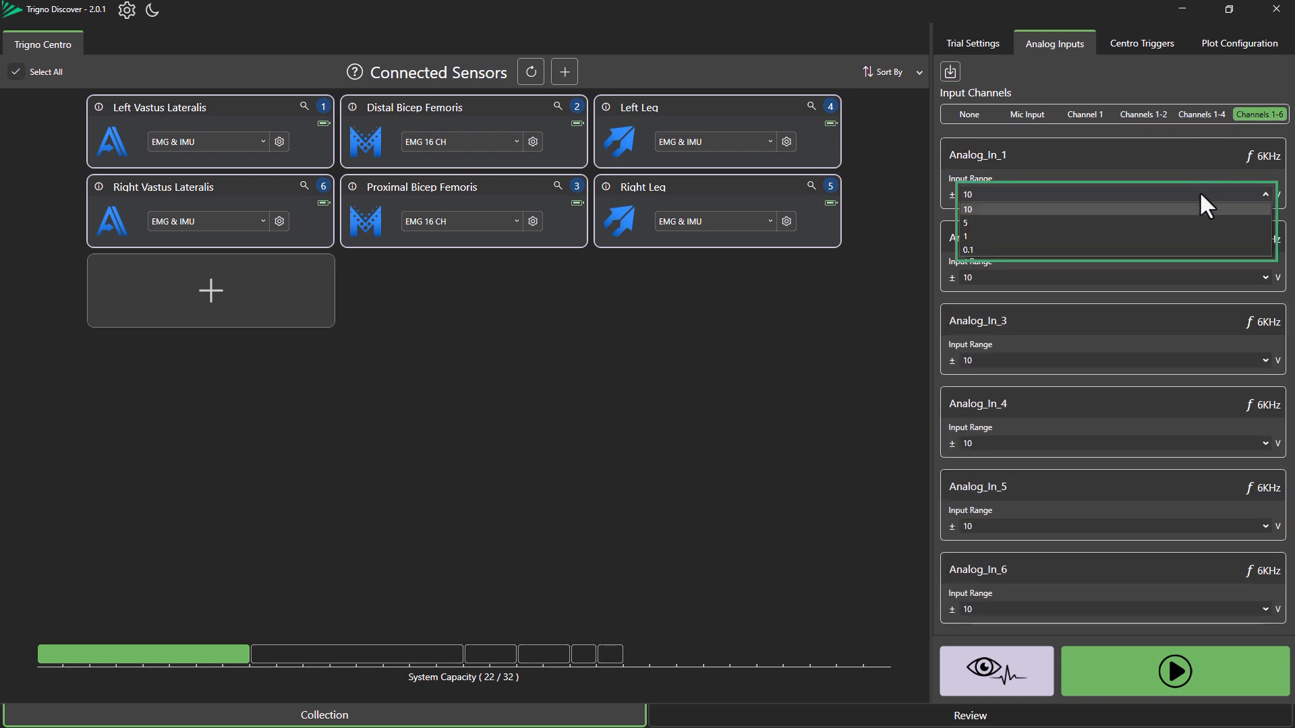
left_click(1191, 236)
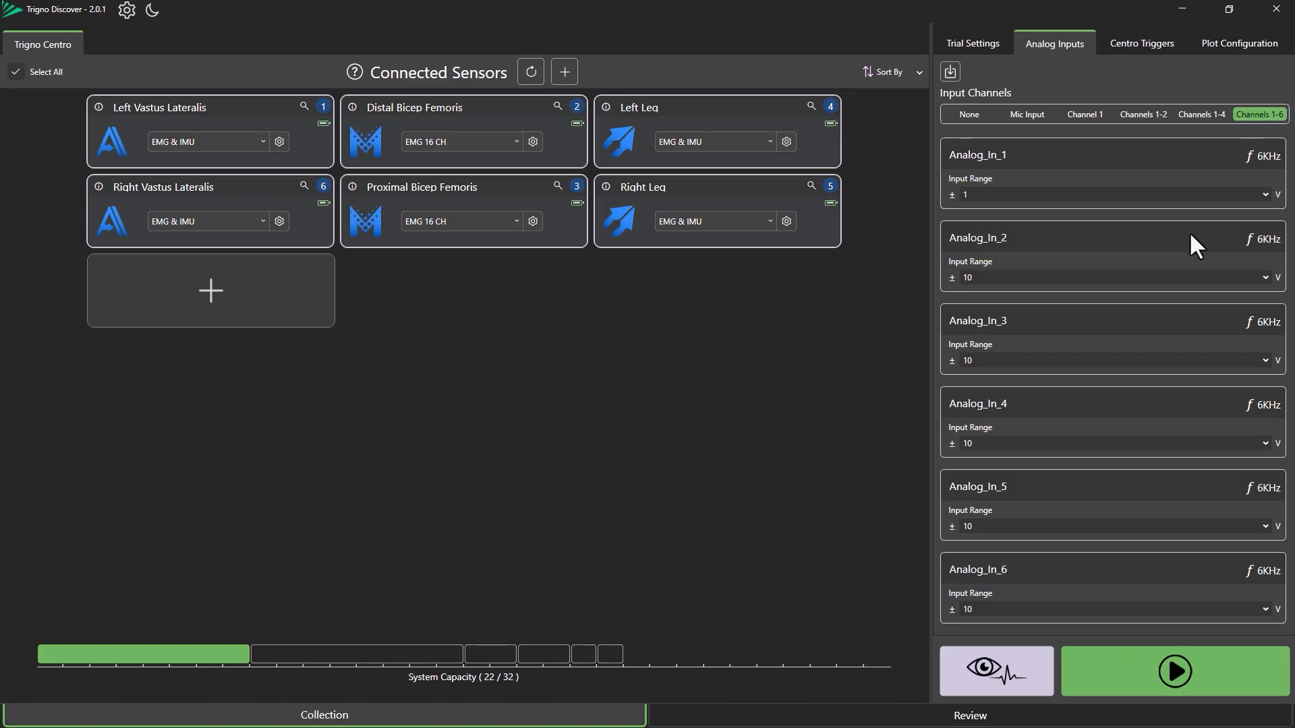
left_click(1154, 283)
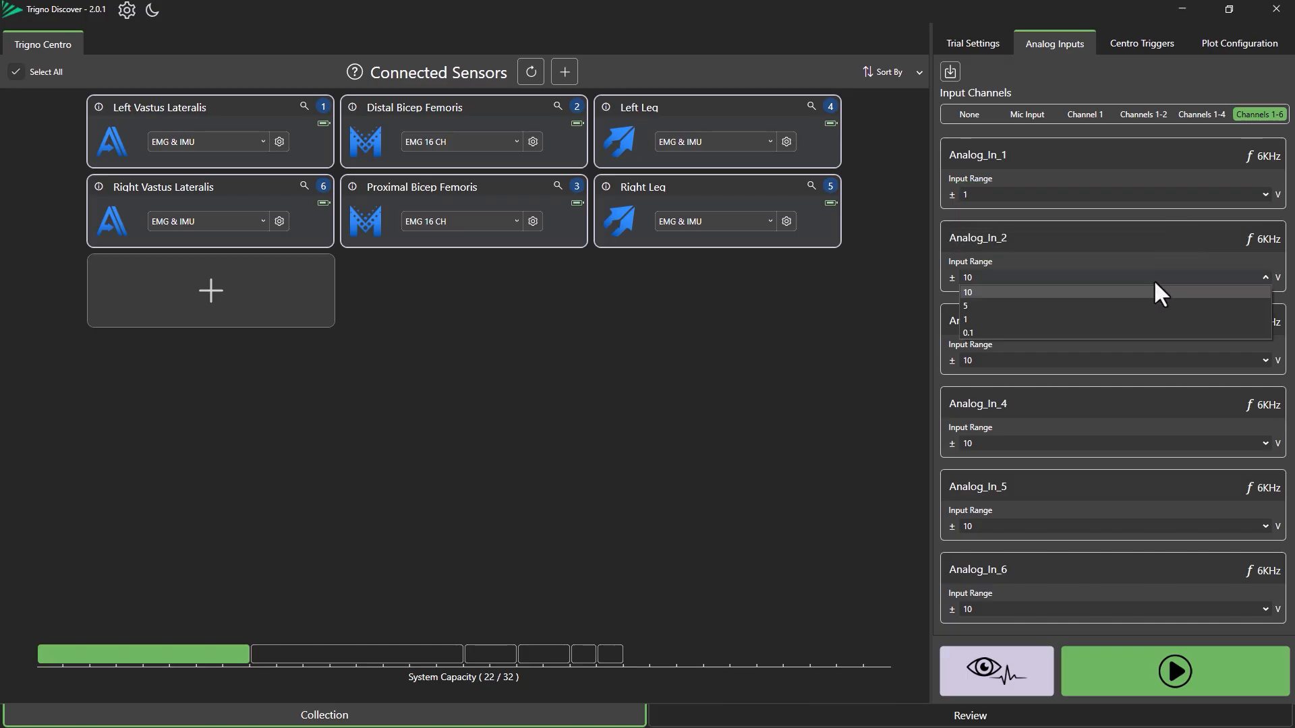
left_click(1113, 308)
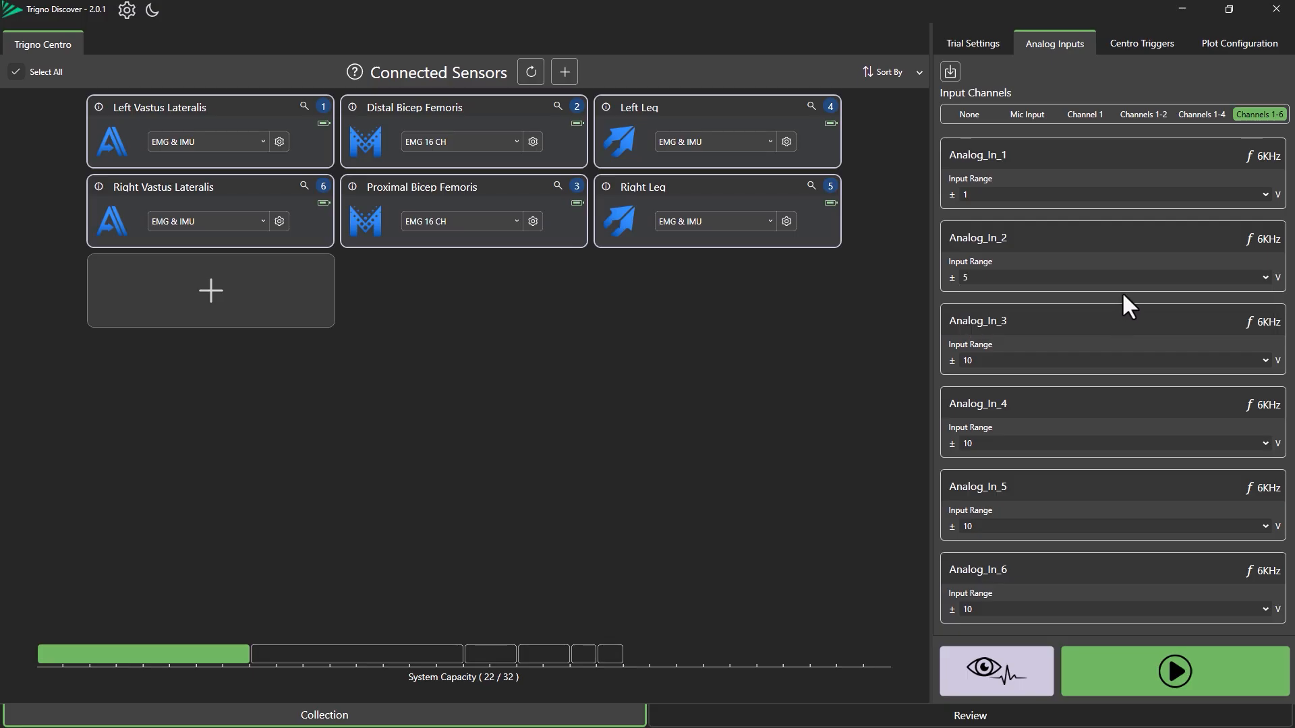
Change the analog input channel selection to Channel 1 only
left_click(1066, 111)
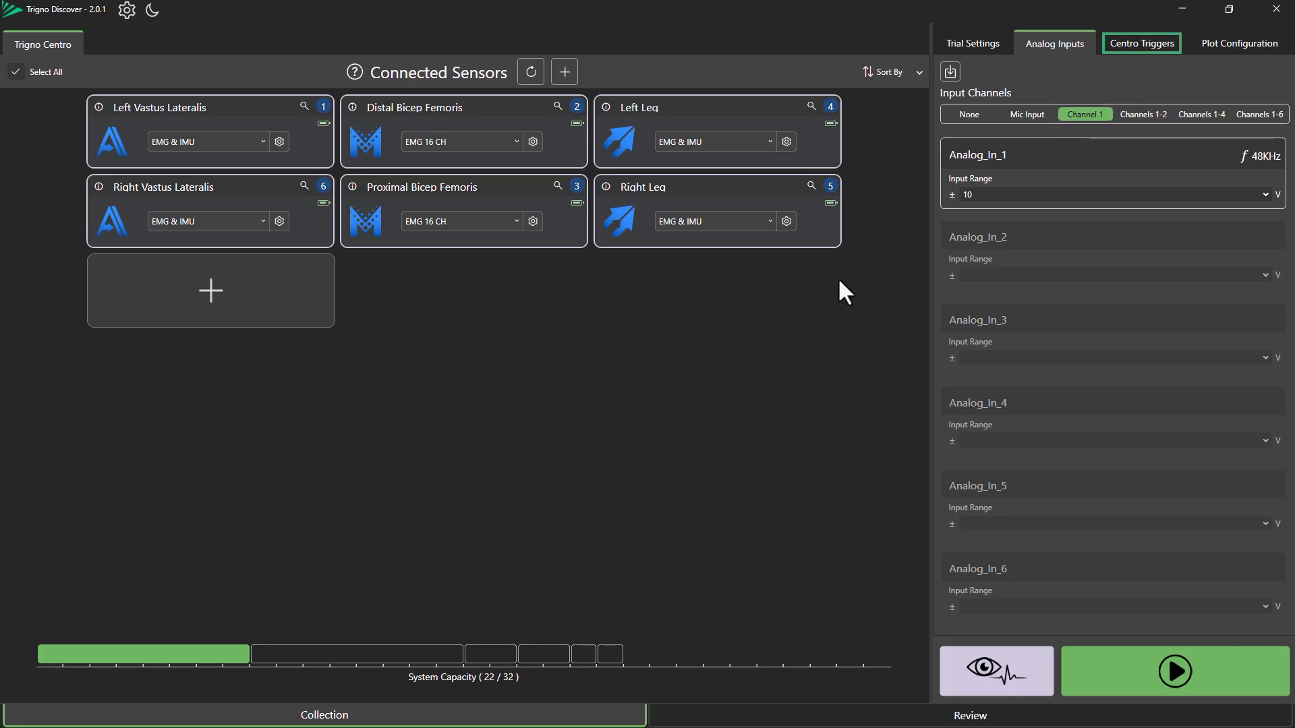
Enable the Start Input, Stop Input, Start Output, Stop Output and Sync Output Centro triggers
left_click(1135, 43)
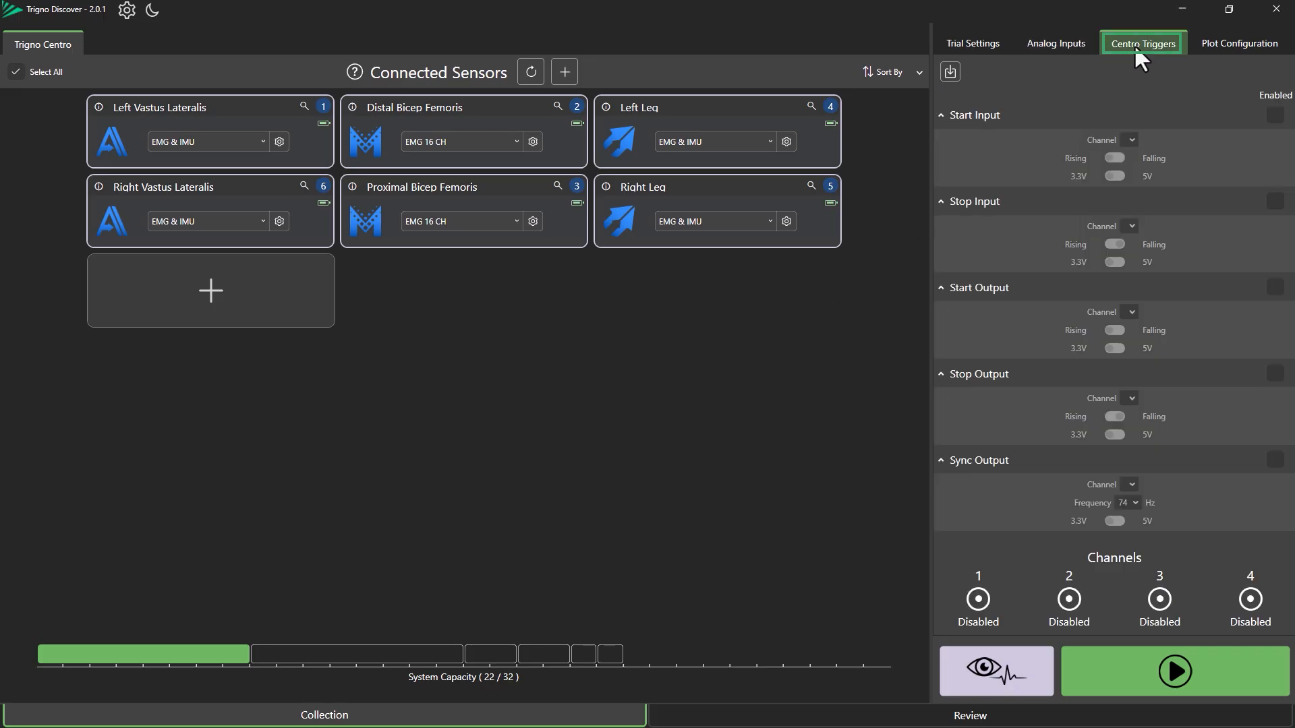
left_click(1274, 115)
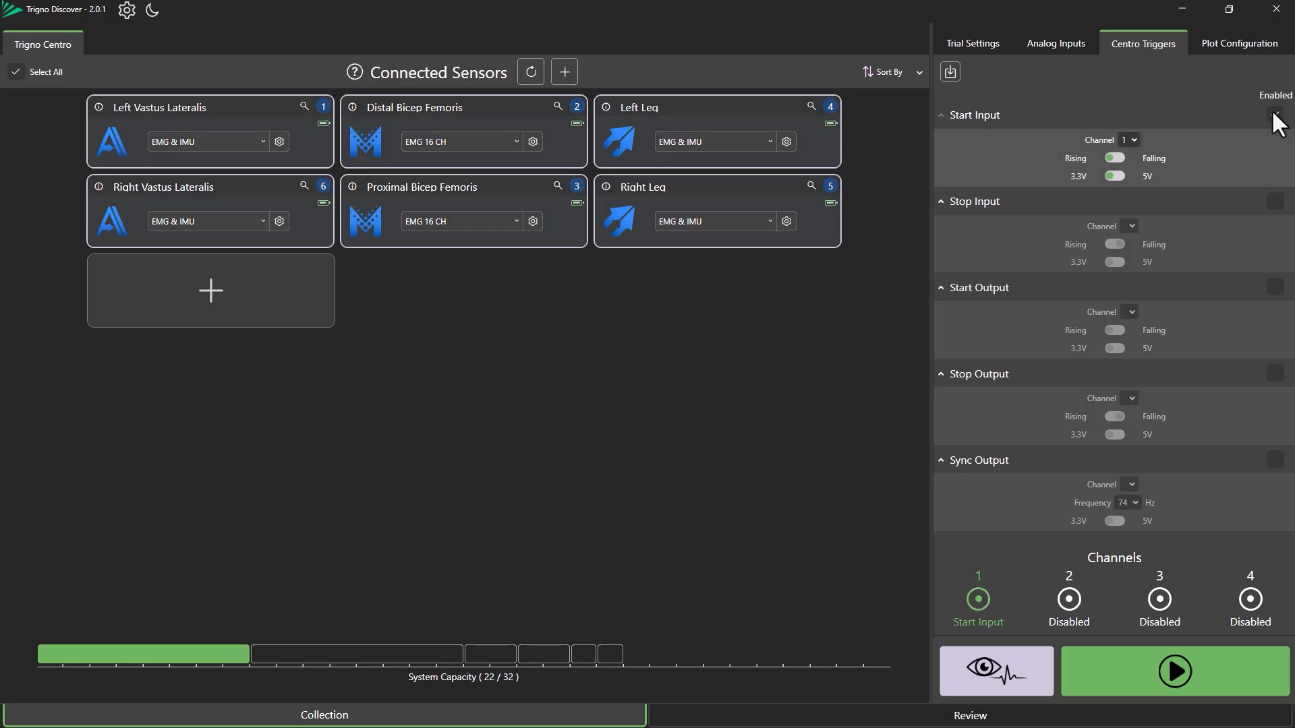
left_click(1273, 202)
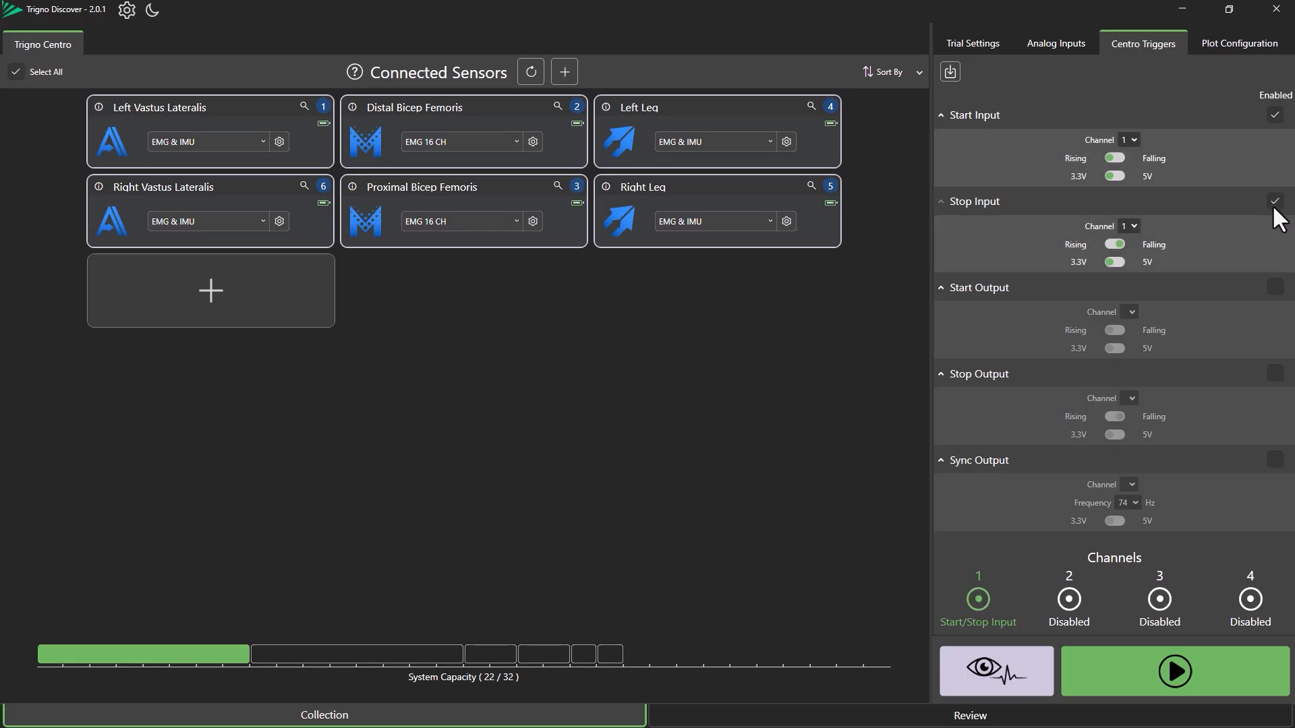
left_click(1275, 292)
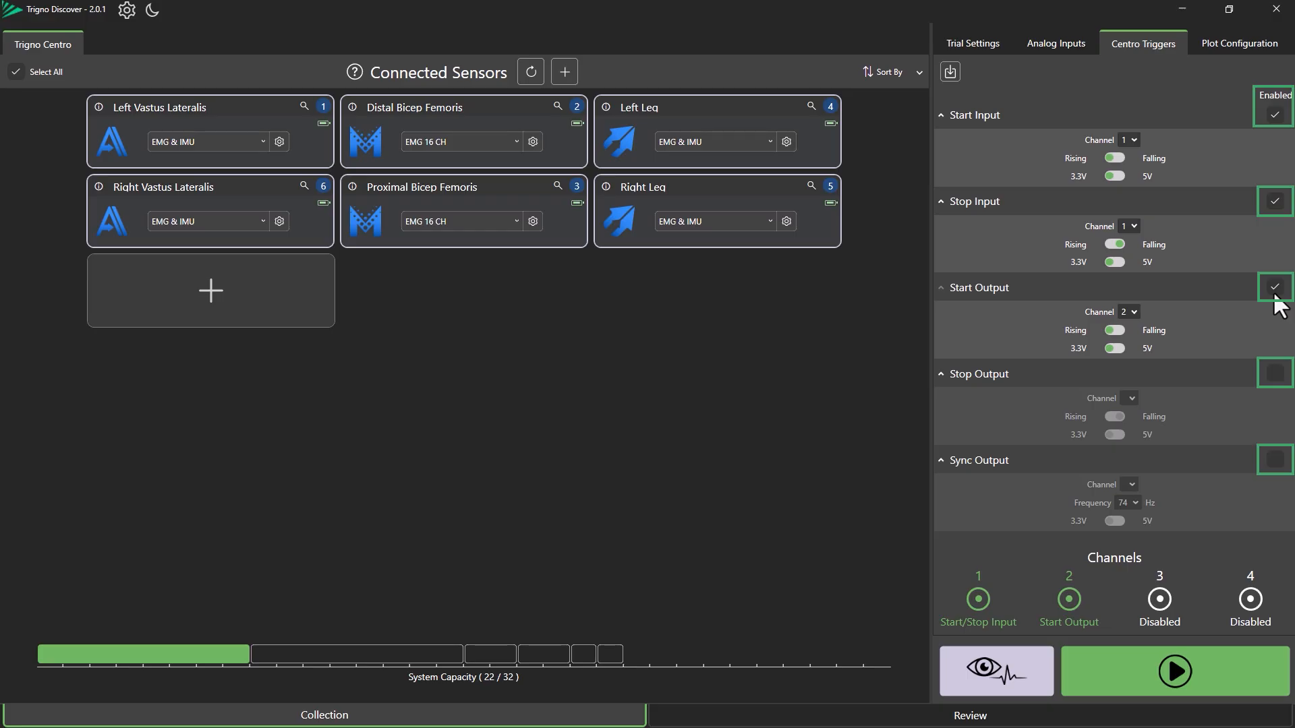
left_click(1274, 373)
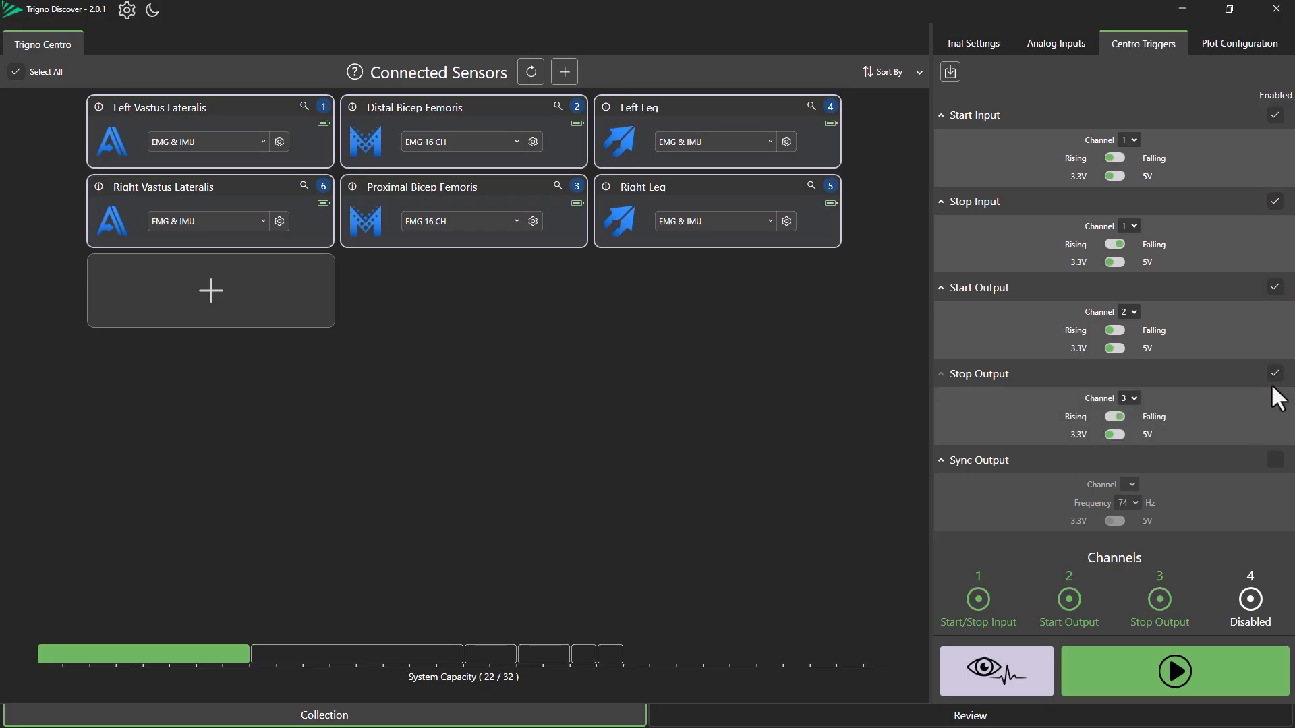
left_click(1273, 460)
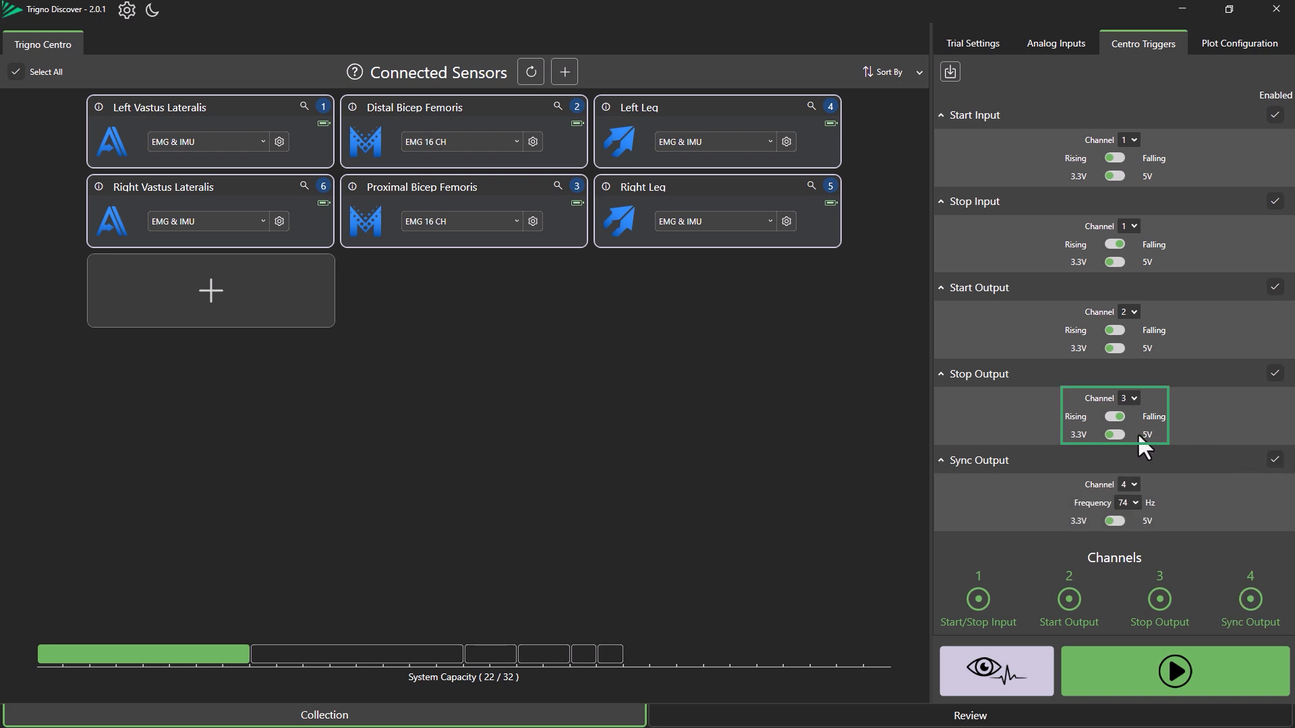
Set the Stop Output trigger to Falling edge and 5V
left_click(1114, 417)
left_click(1119, 435)
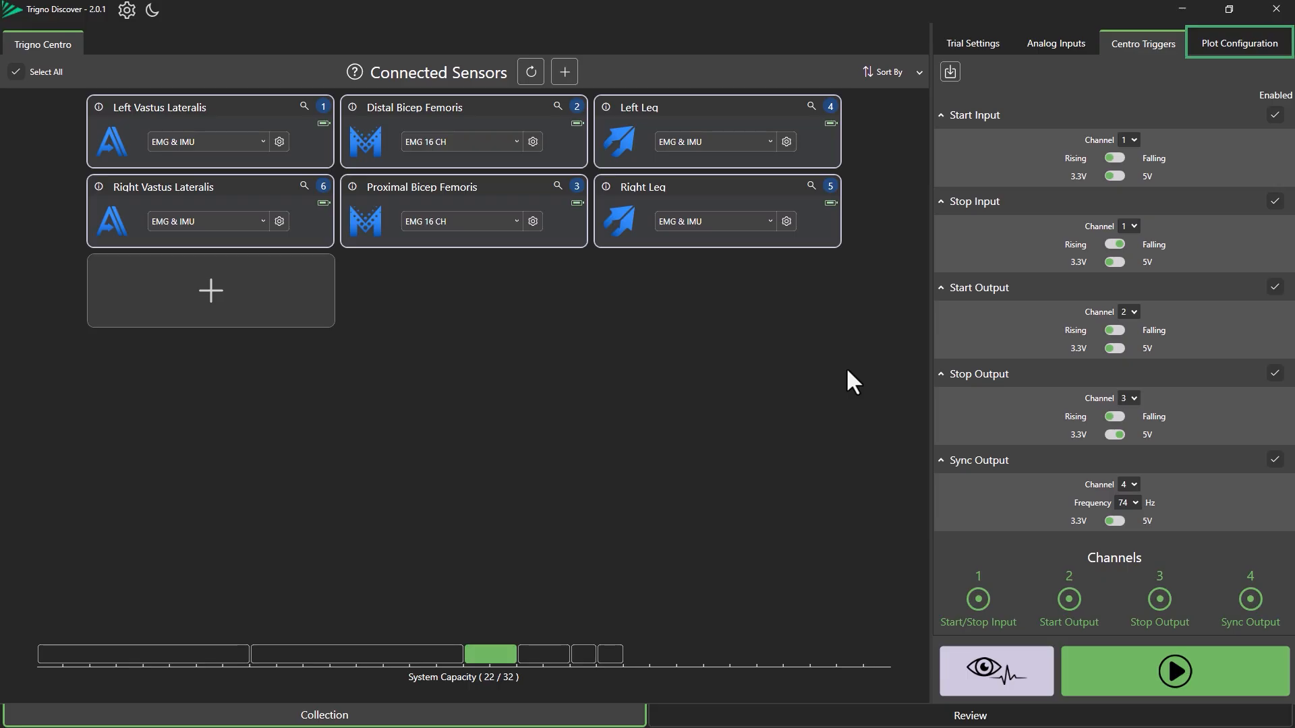
Review the plot configuration's live trace channel selections for each sensor
left_click(1212, 43)
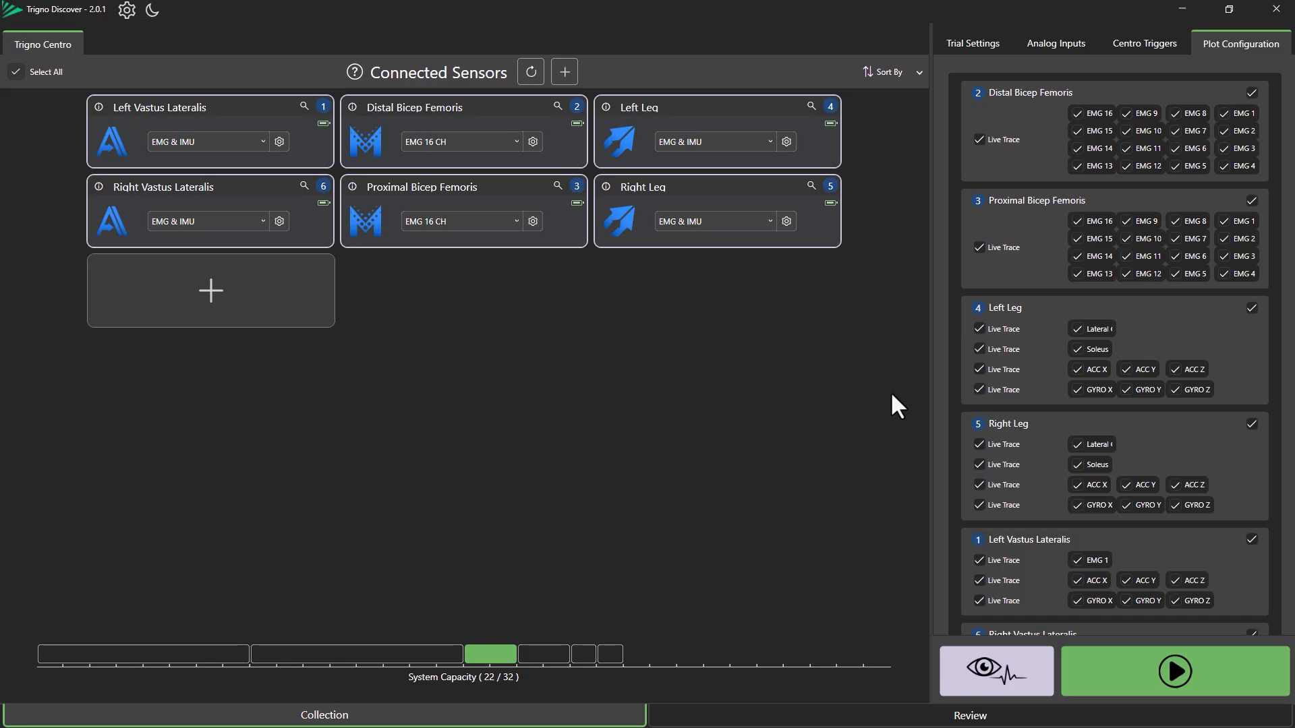
Return to the trial settings and start the data collection
left_click(966, 45)
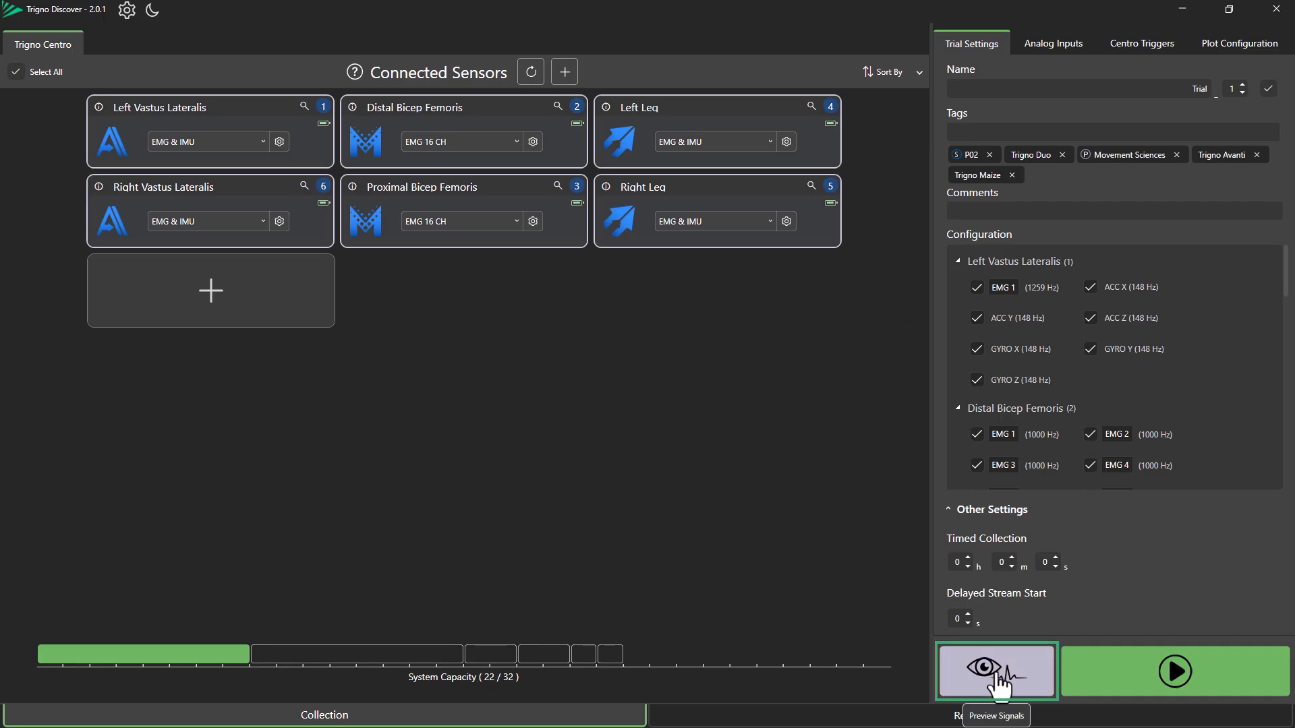
left_click(1109, 669)
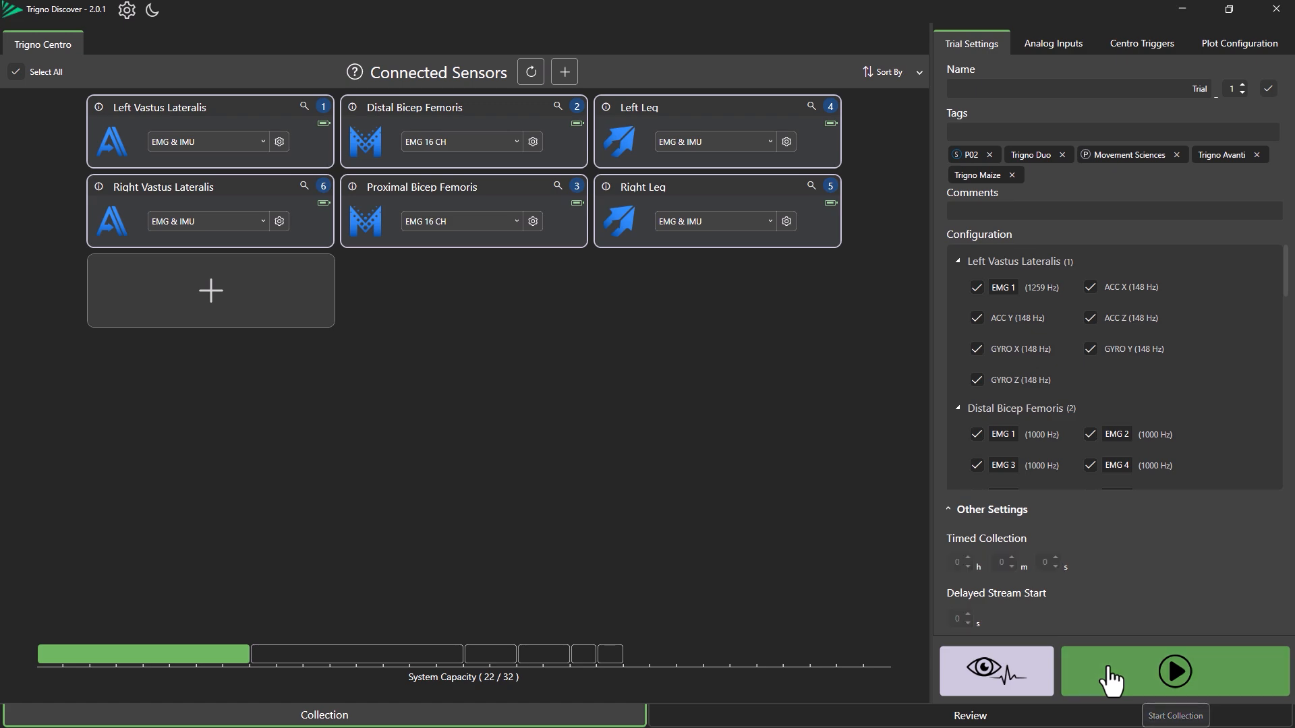